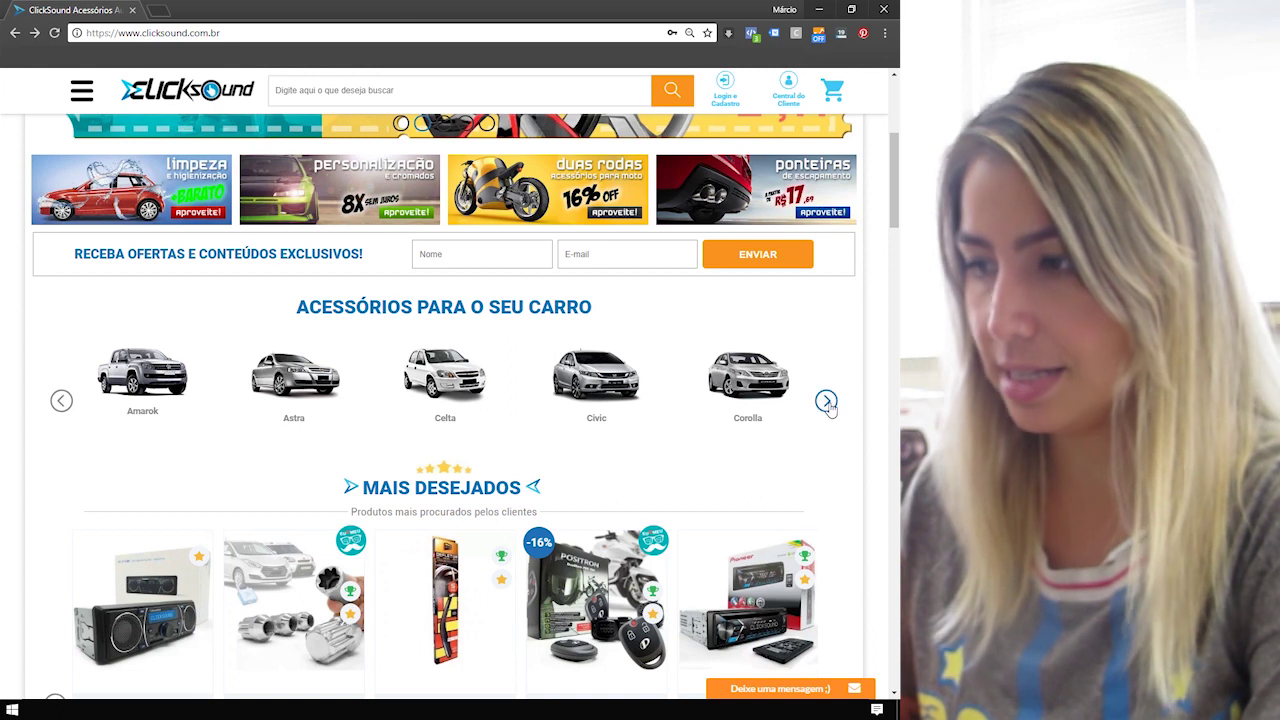
# Page through the car models carousel up to Golf–Onix, then the most-wanted products carousel.
pyautogui.click(826, 401)
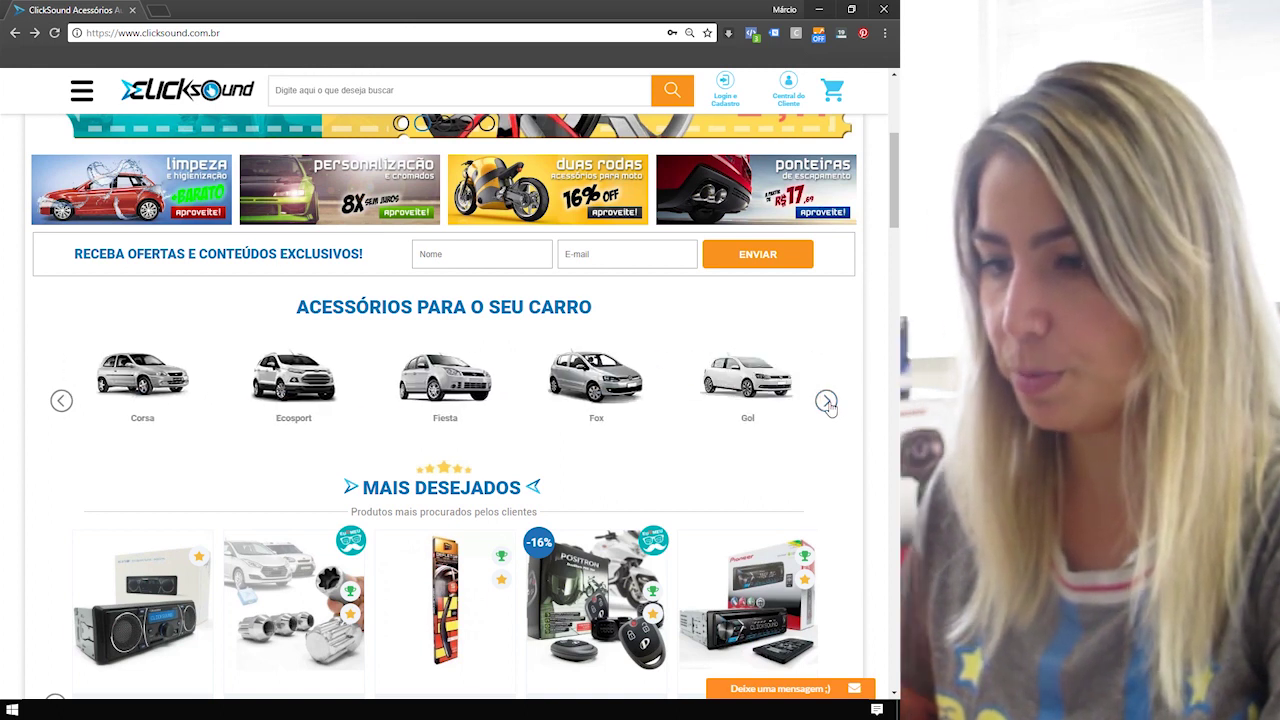
pyautogui.click(826, 401)
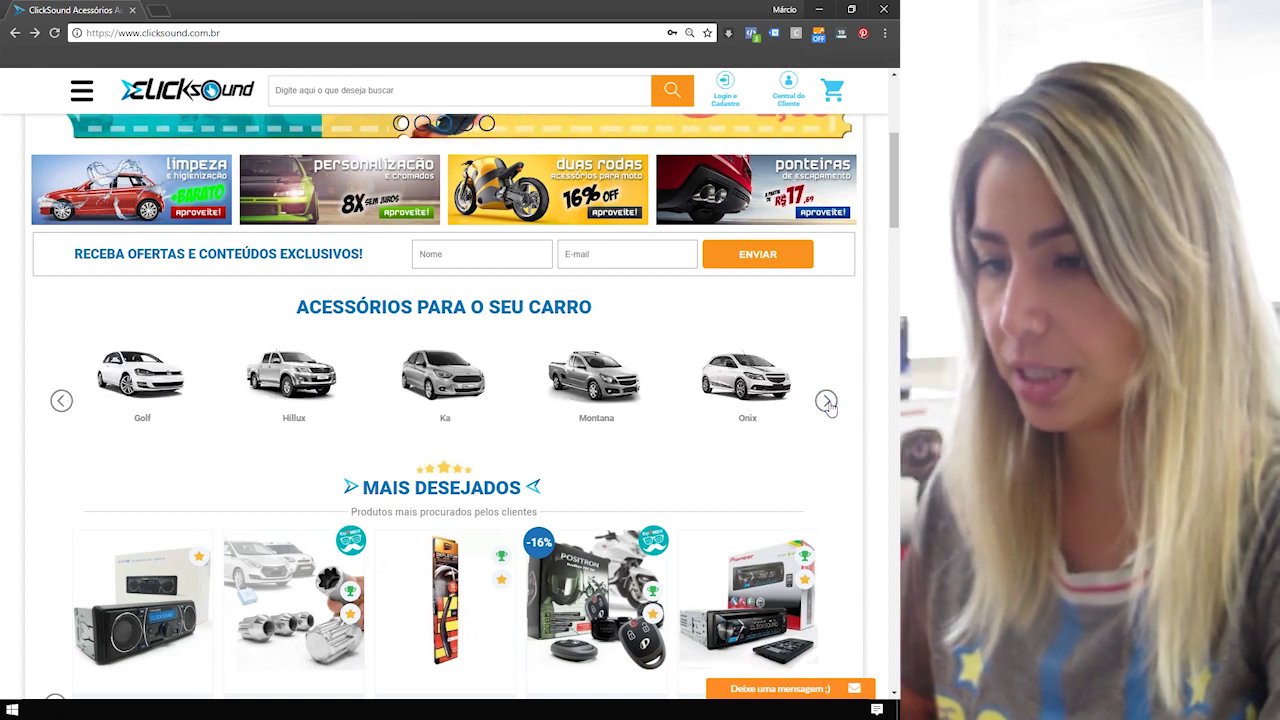
pyautogui.scroll(-2, 826, 405)
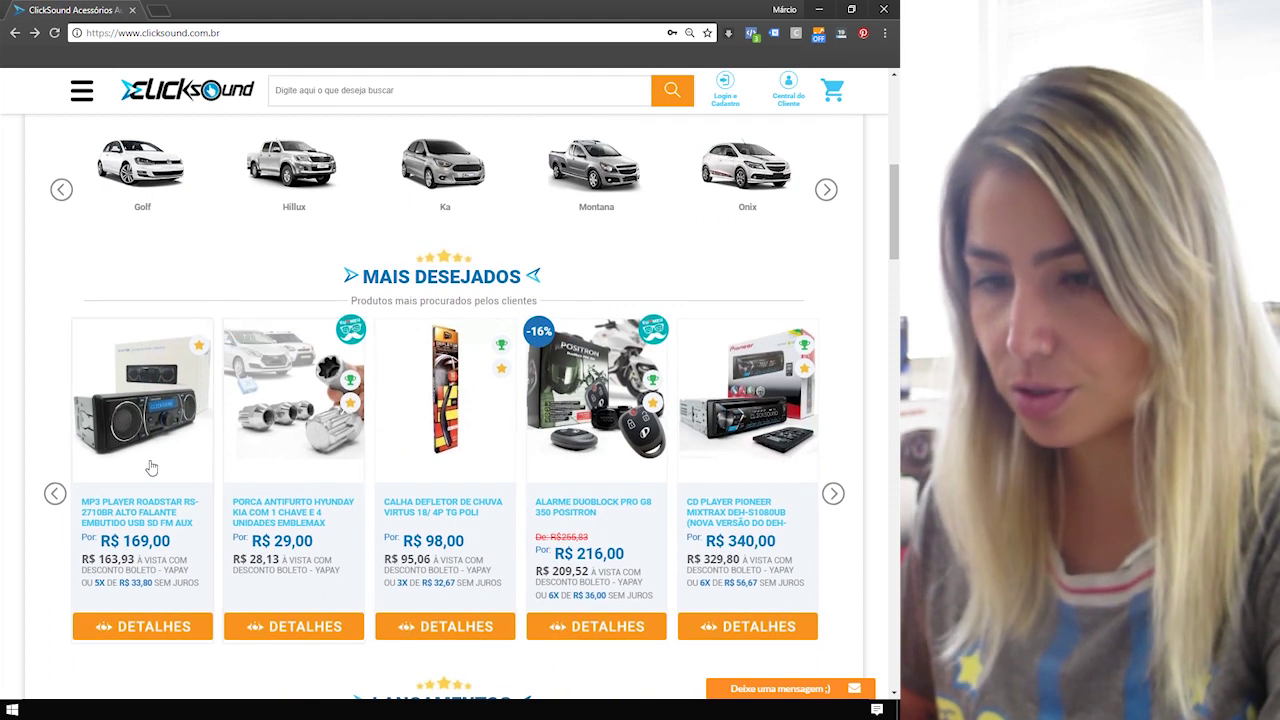
pyautogui.click(834, 500)
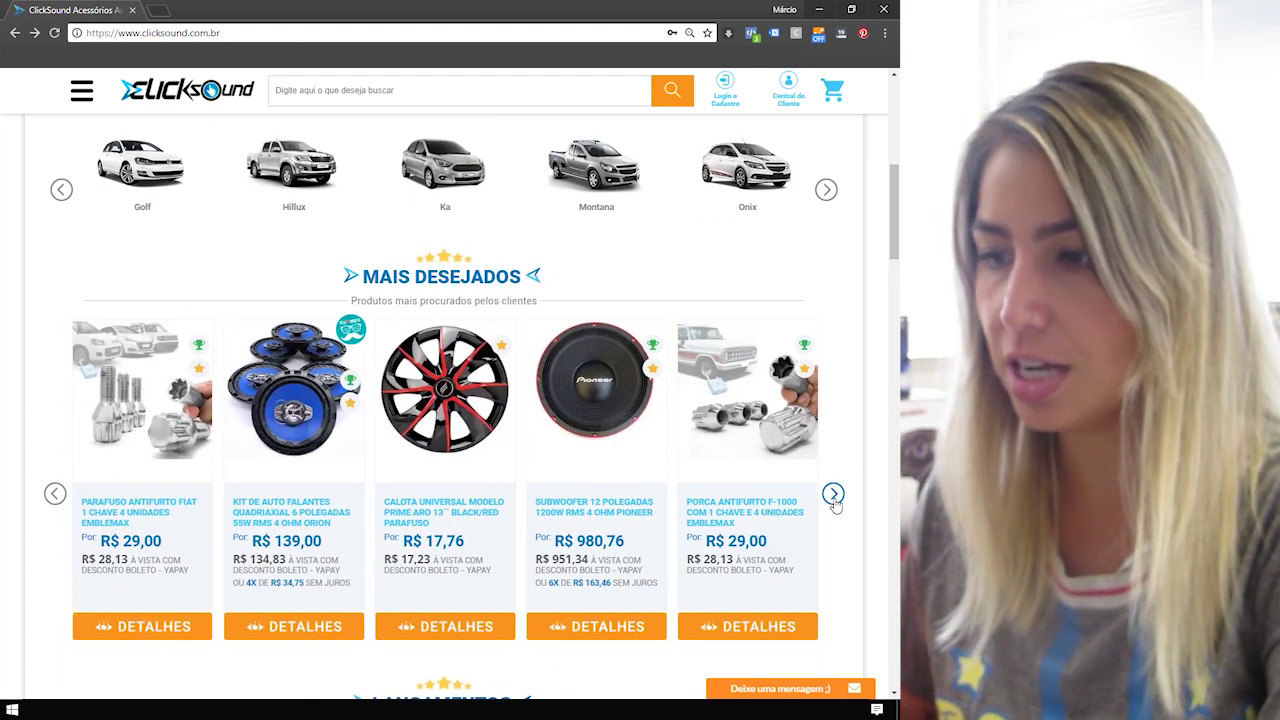
pyautogui.click(834, 497)
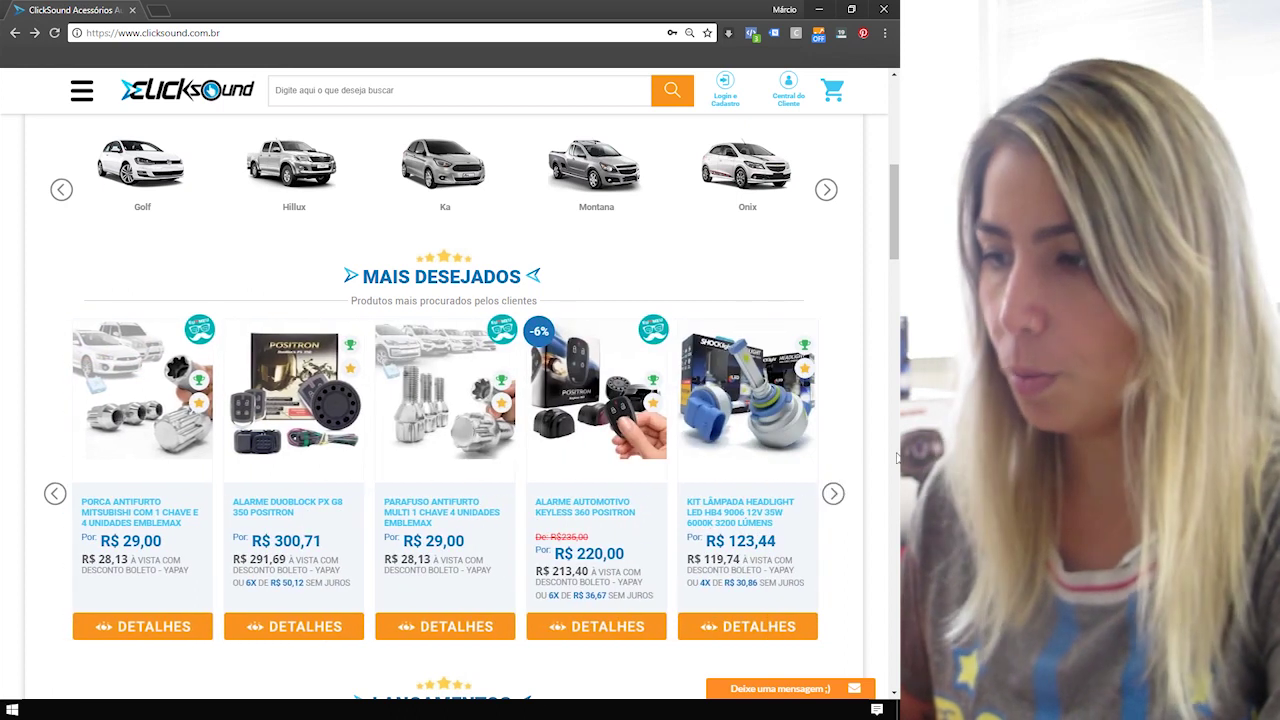
pyautogui.scroll(-4, 855, 492)
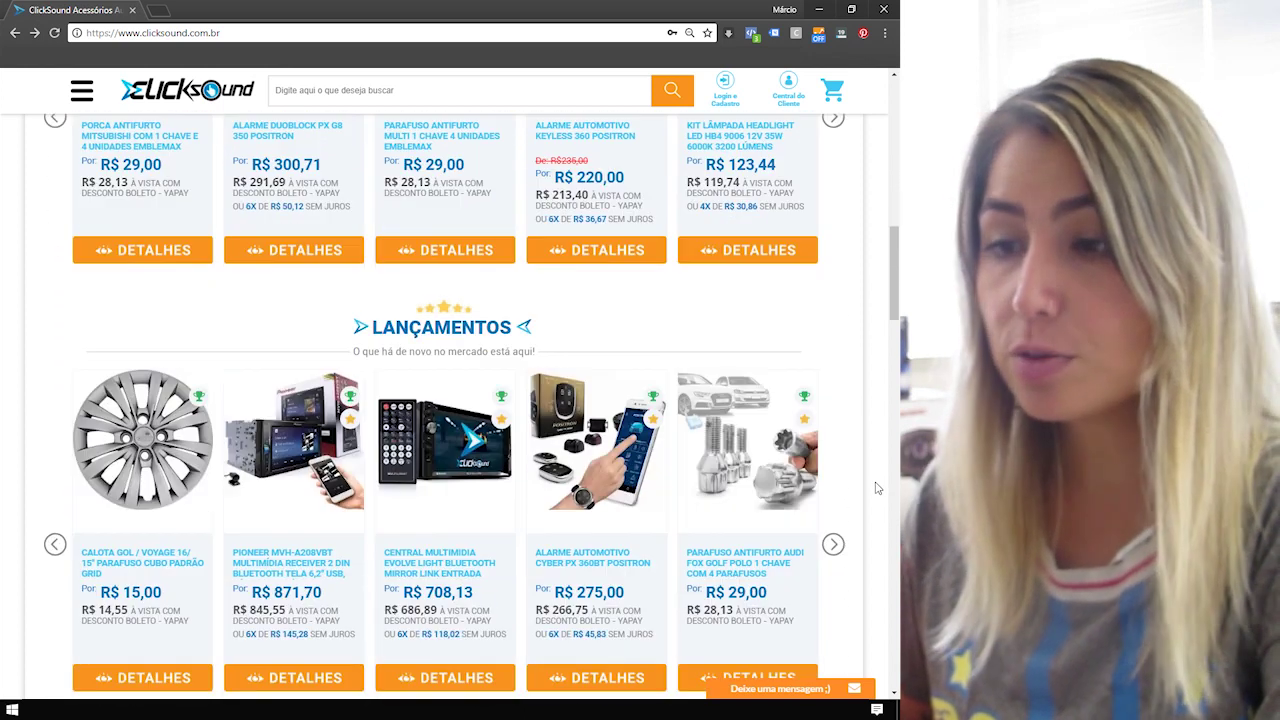
pyautogui.scroll(-2, 840, 515)
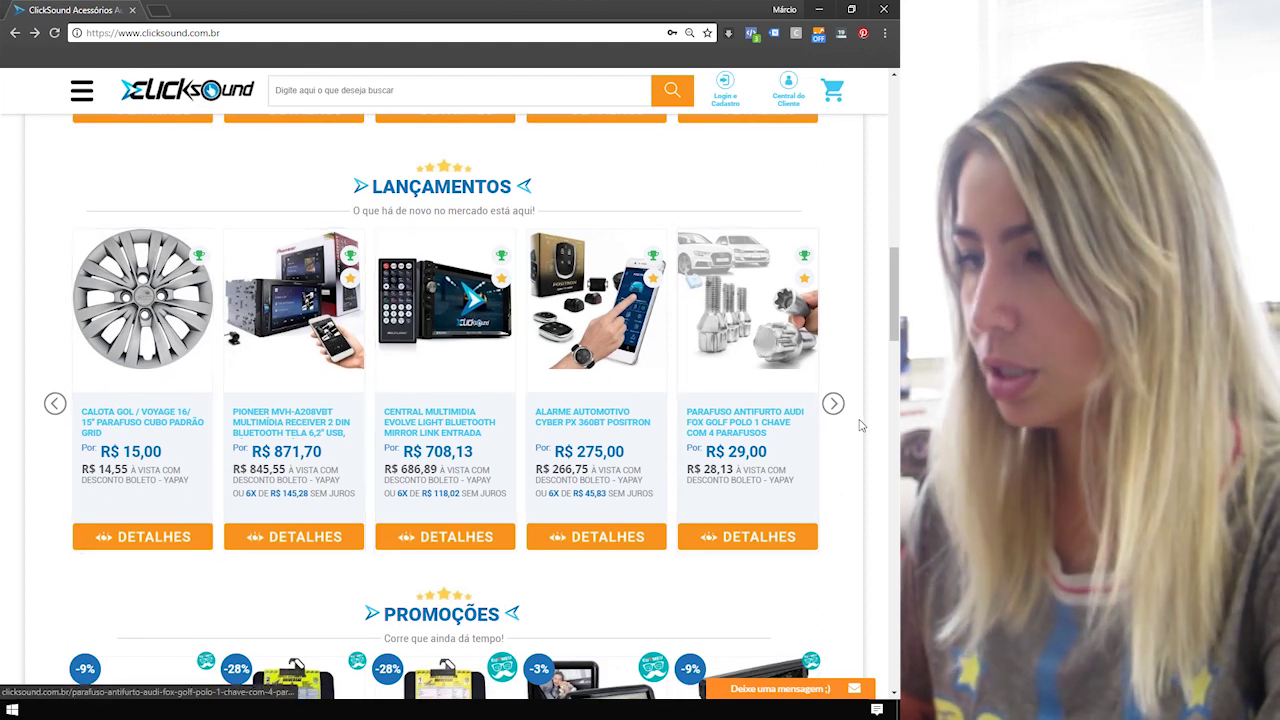
# Page through the new launches and promotions carousels, continuing down to 'Busque por Marca'.
pyautogui.click(833, 404)
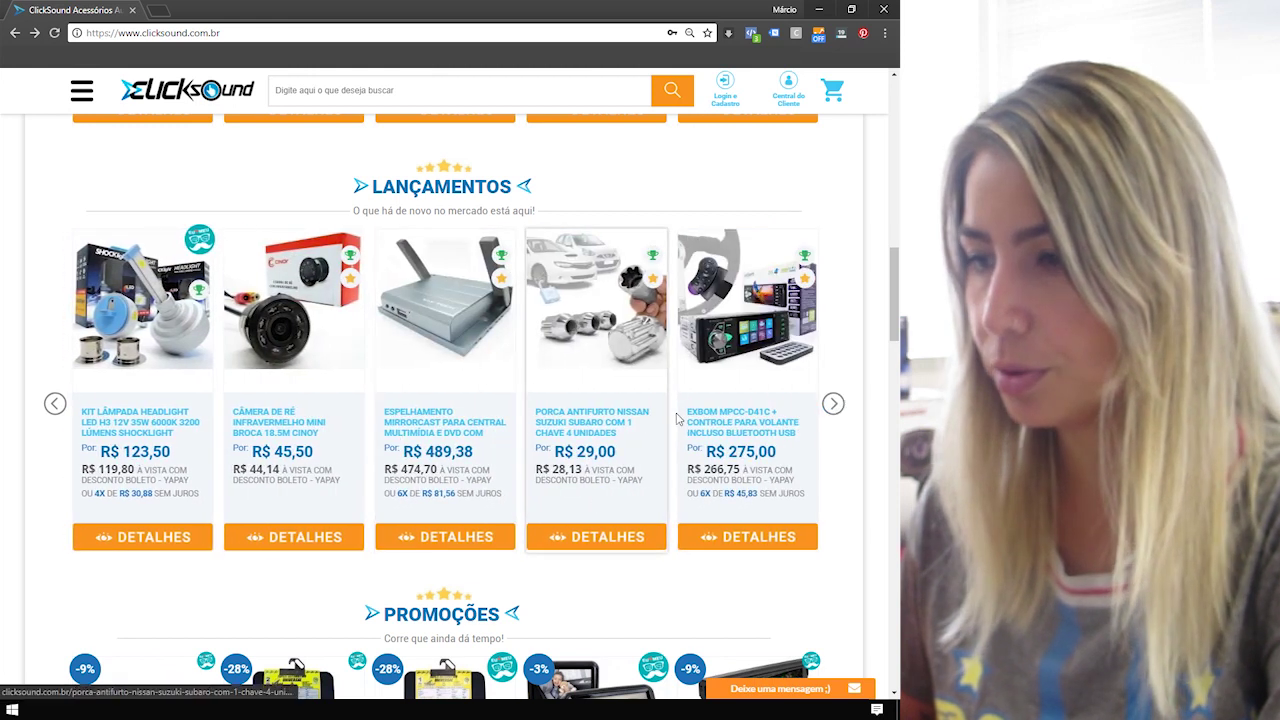
pyautogui.click(833, 404)
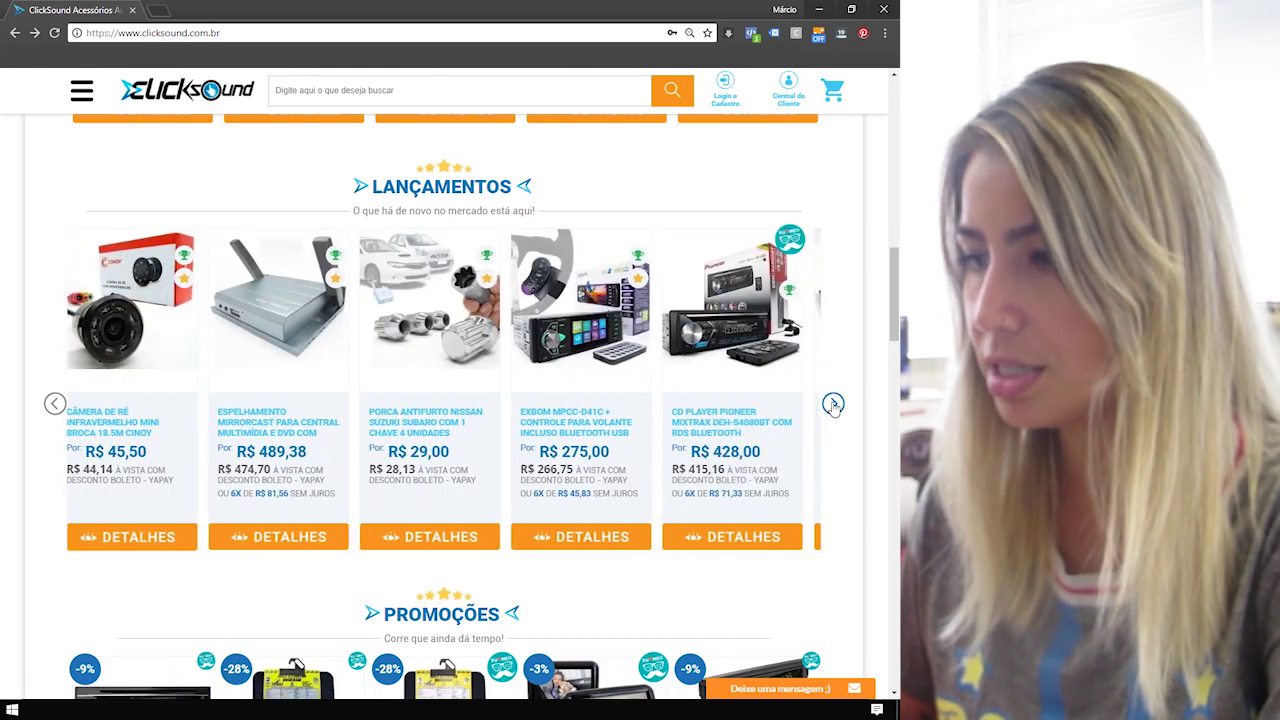
pyautogui.scroll(-3, 308, 226)
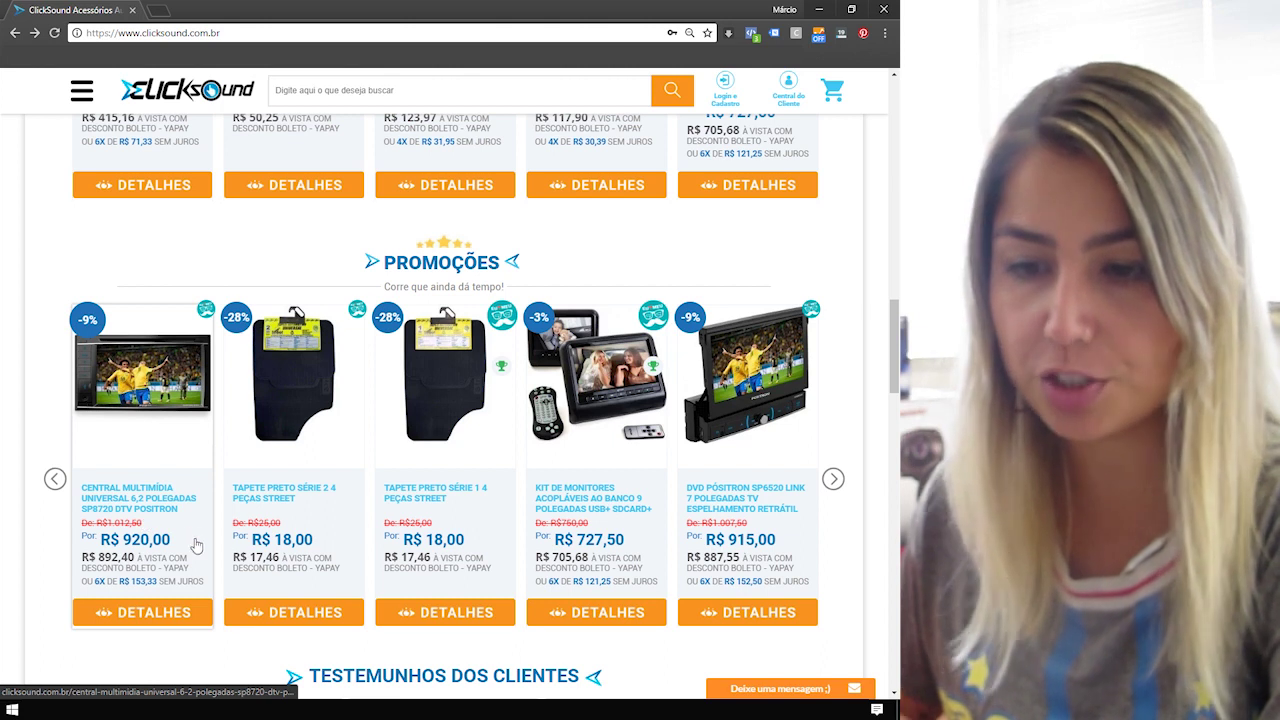
pyautogui.click(833, 481)
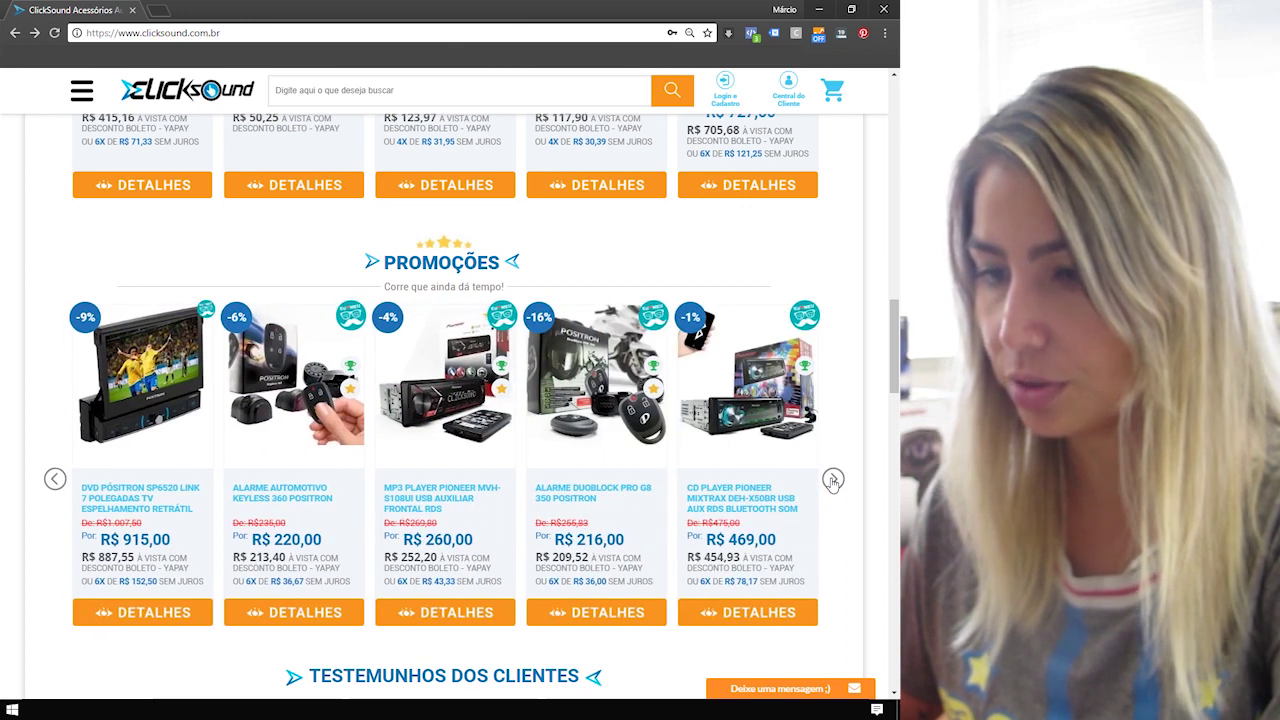
pyautogui.click(833, 481)
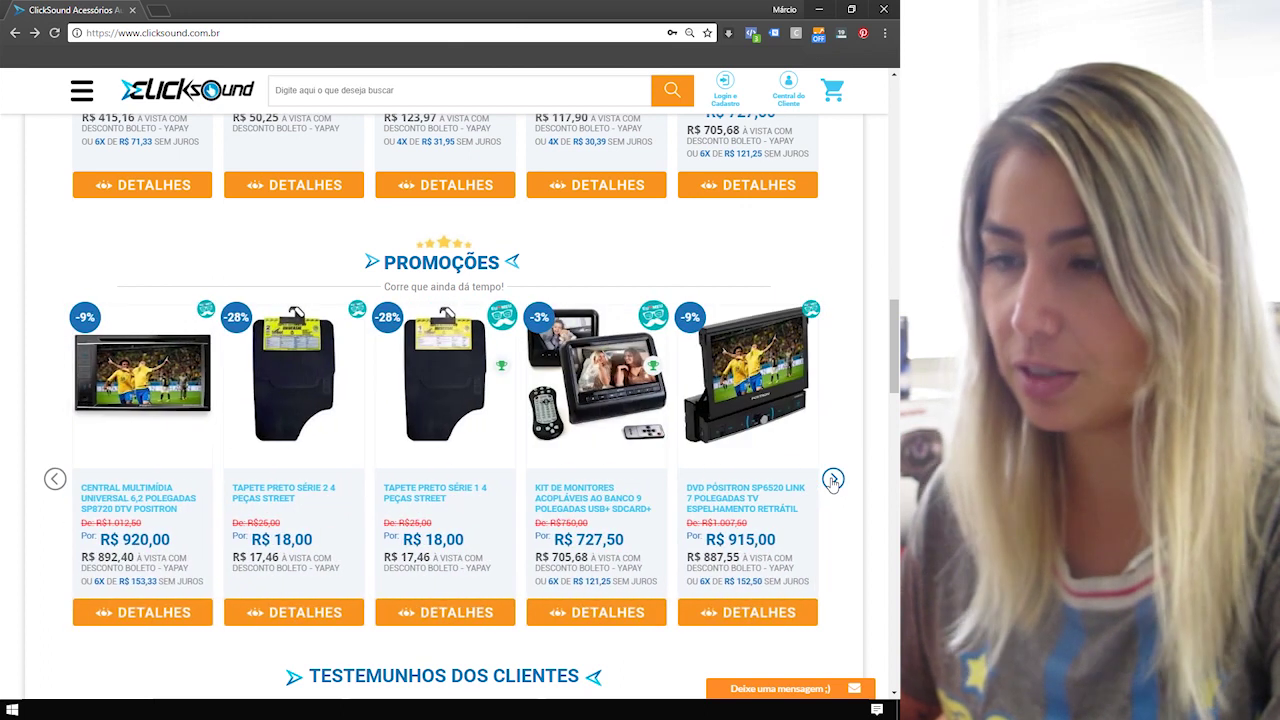
pyautogui.scroll(-2, 833, 482)
pyautogui.scroll(-2, 833, 484)
pyautogui.scroll(-3, 833, 484)
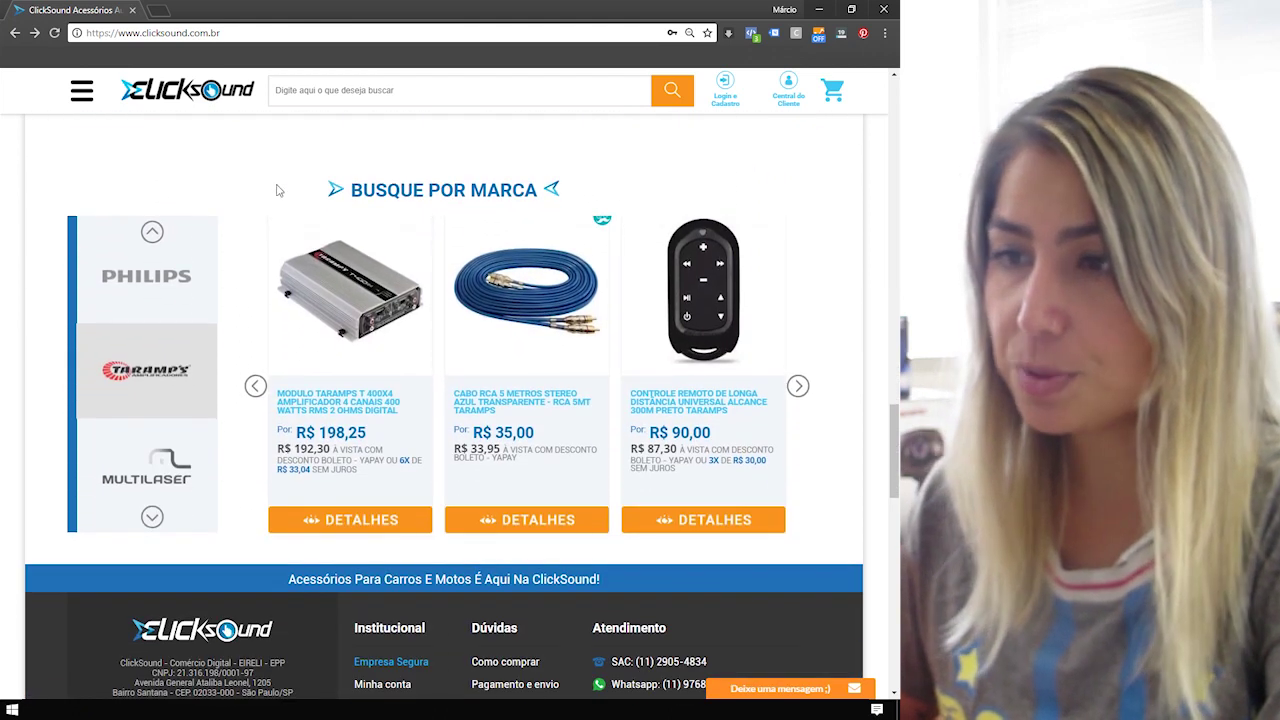
# Check the footer, open the 'Deixe uma mensagem' chat form, then collapse it.
pyautogui.scroll(-3, 826, 503)
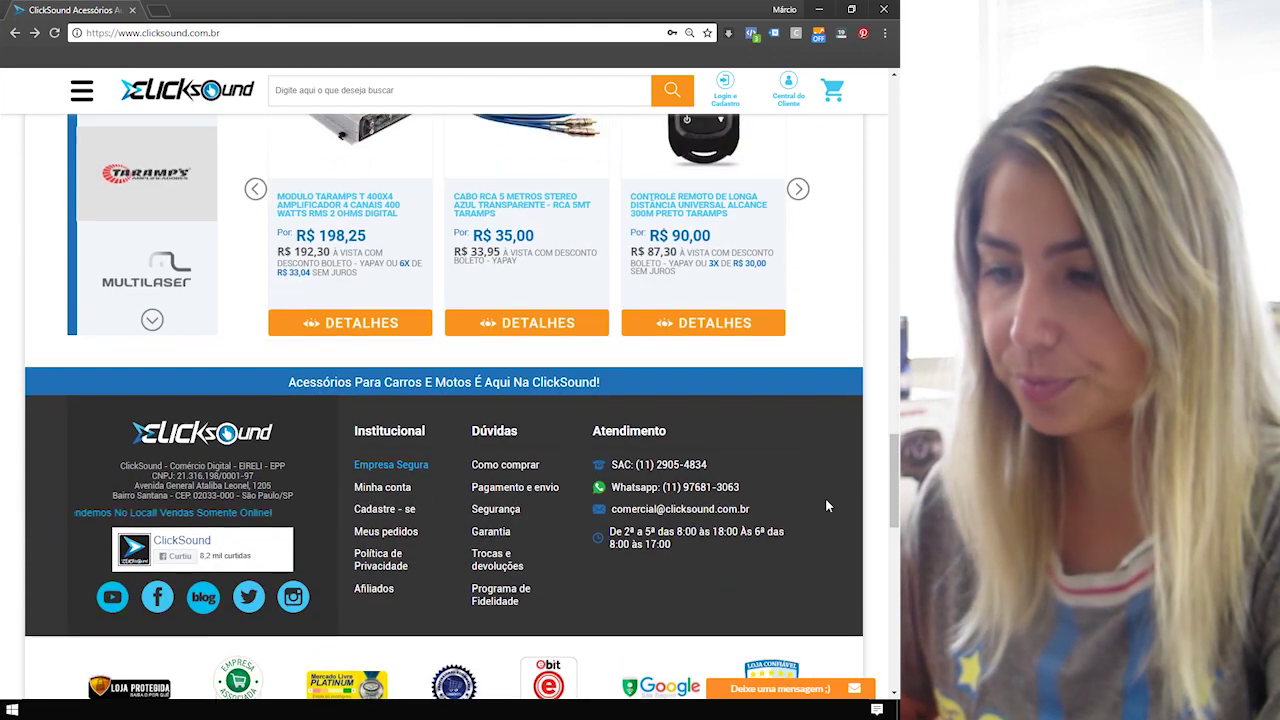
pyautogui.scroll(-1, 826, 505)
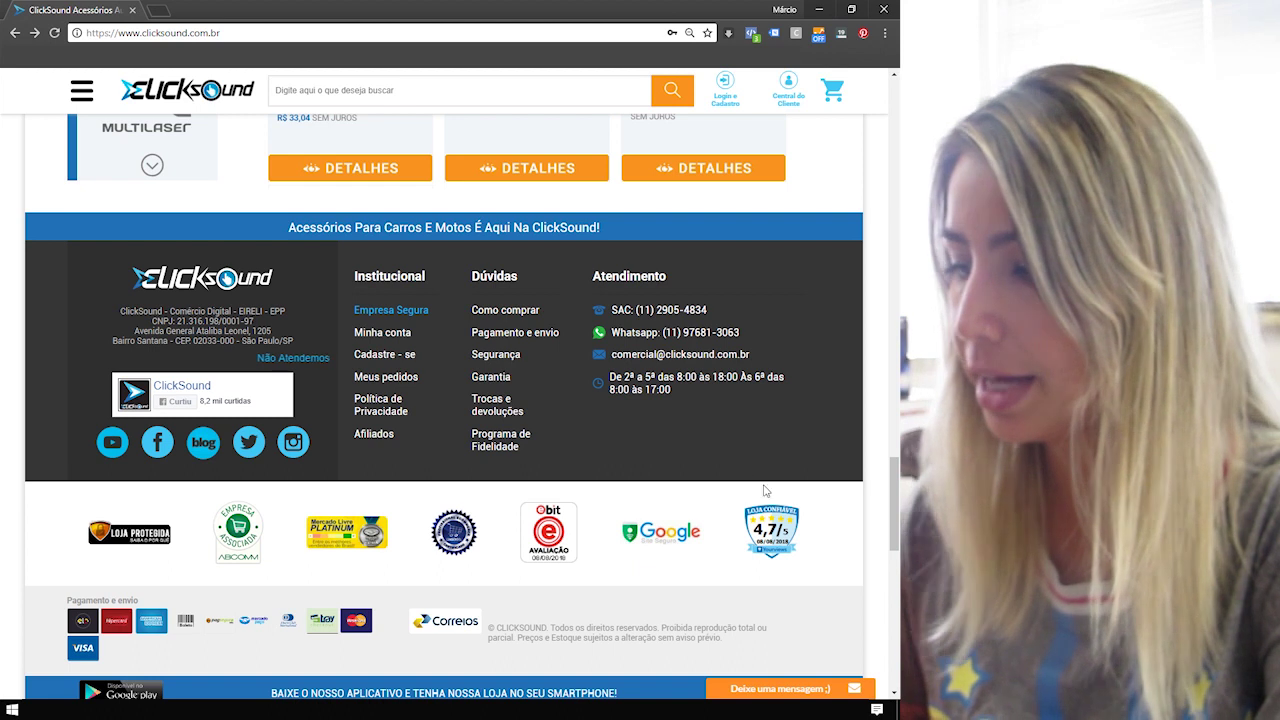
pyautogui.scroll(-3, 808, 594)
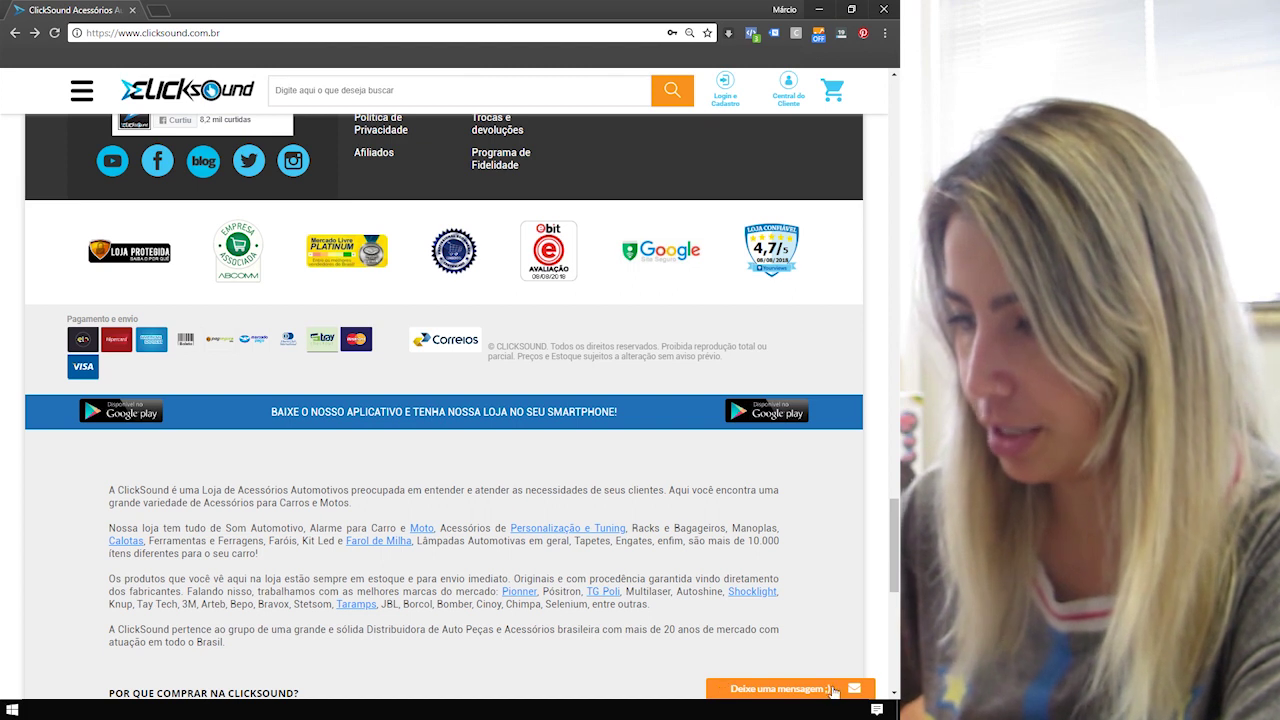
pyautogui.click(835, 690)
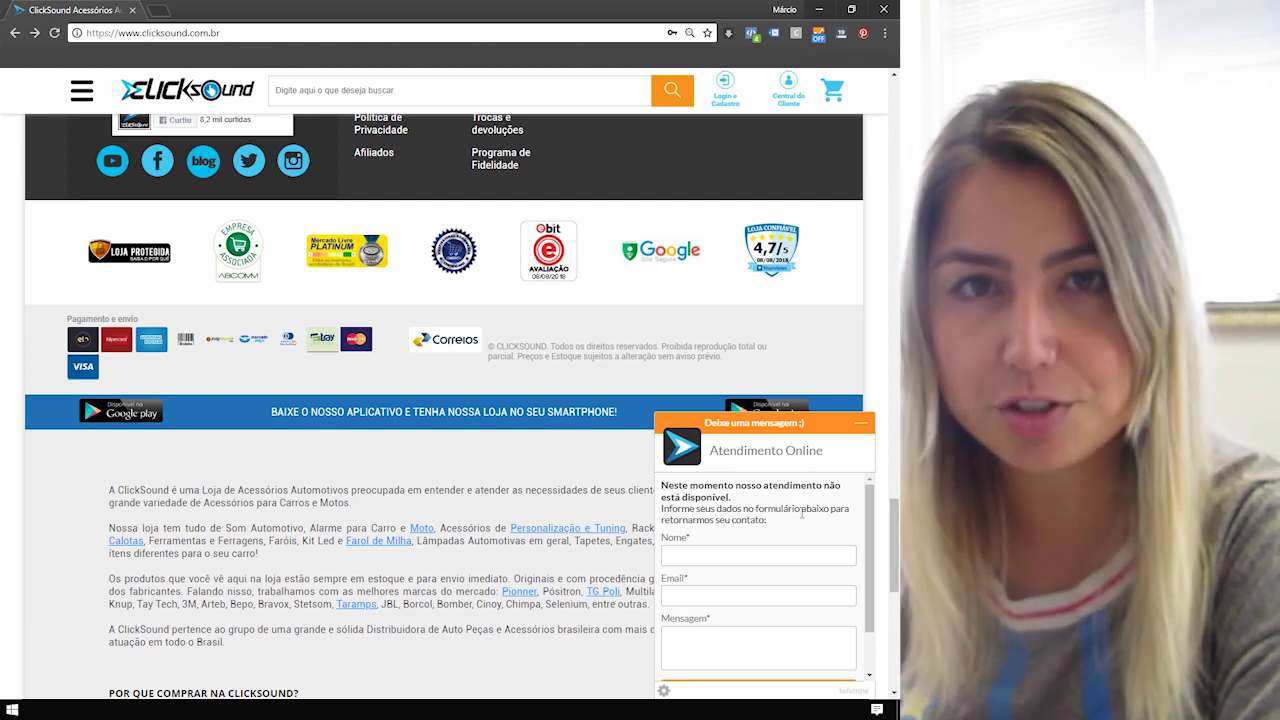
pyautogui.click(864, 423)
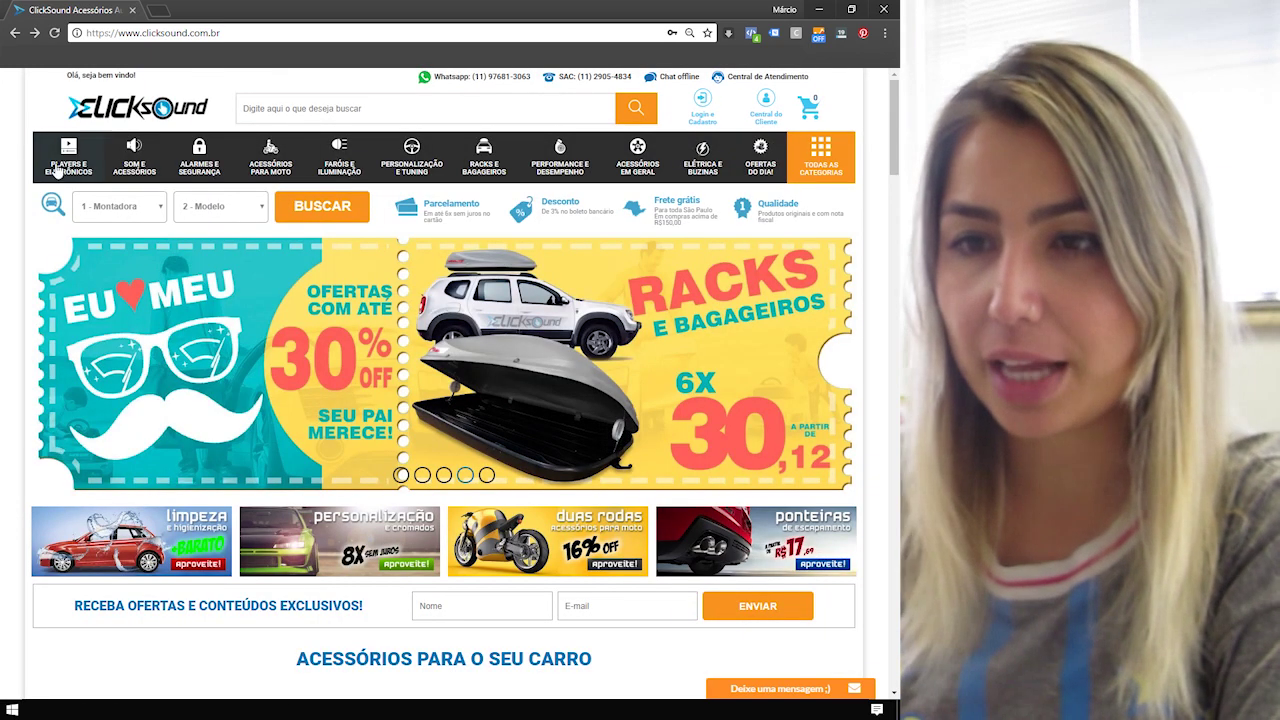
# Search the store for 'alarme' and show all 18 results via VER TODOS RESULTADOS.
pyautogui.moveTo(60, 163)
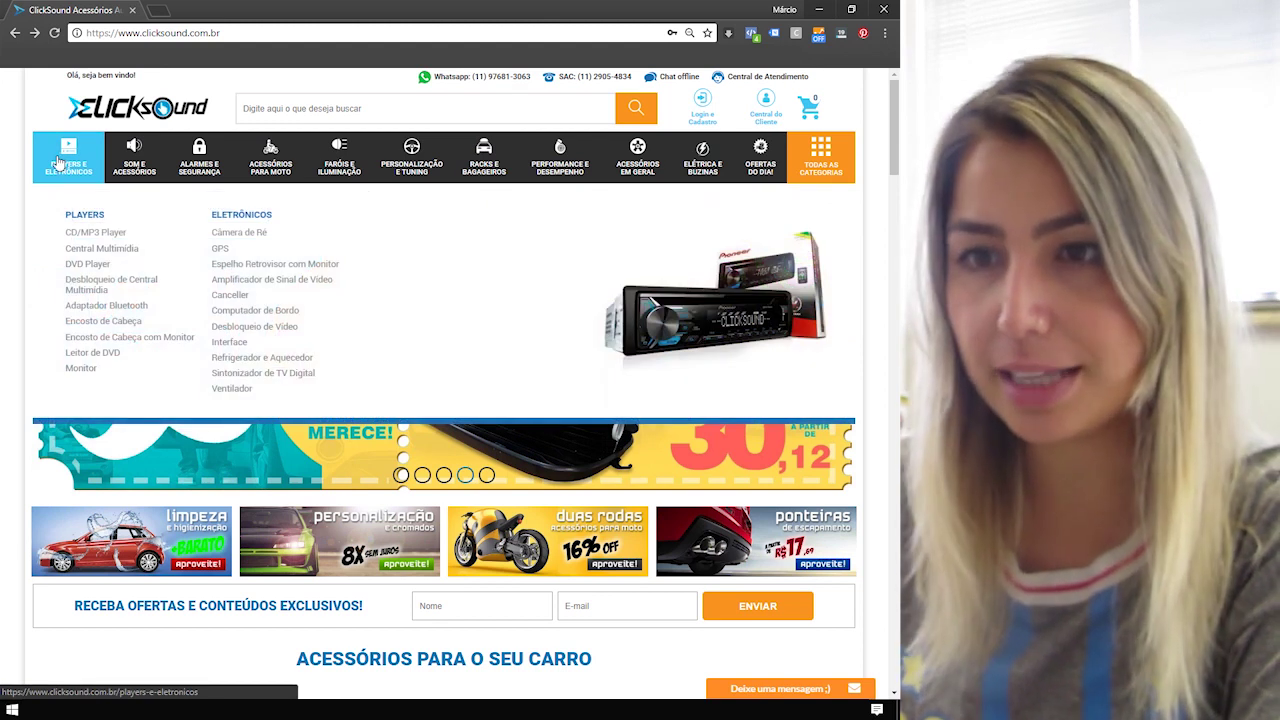
pyautogui.moveTo(134, 163)
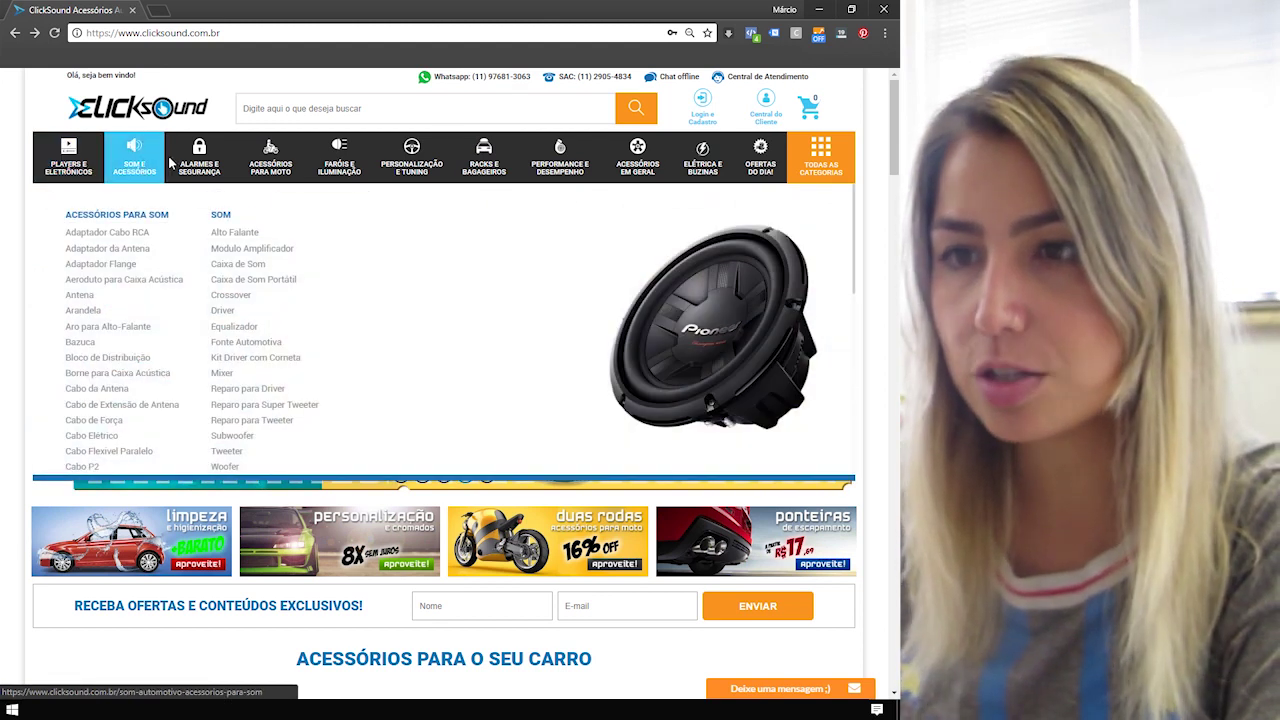
pyautogui.moveTo(262, 168)
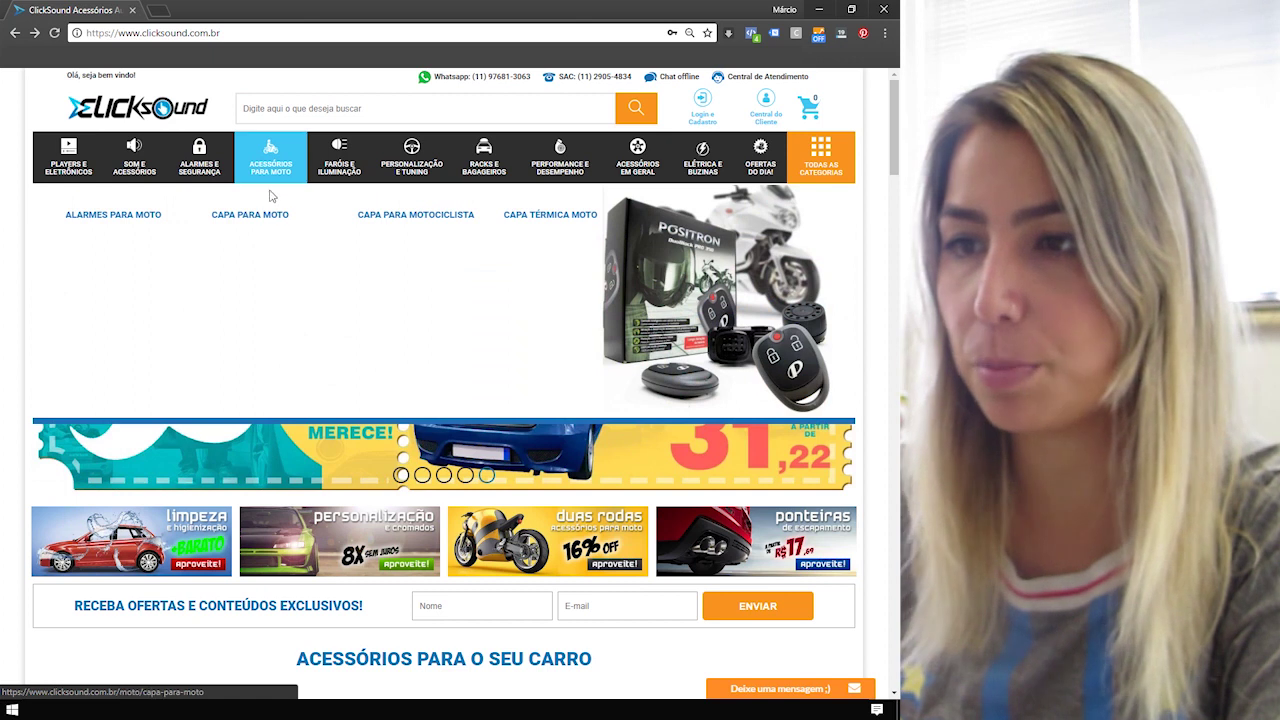
pyautogui.moveTo(420, 172)
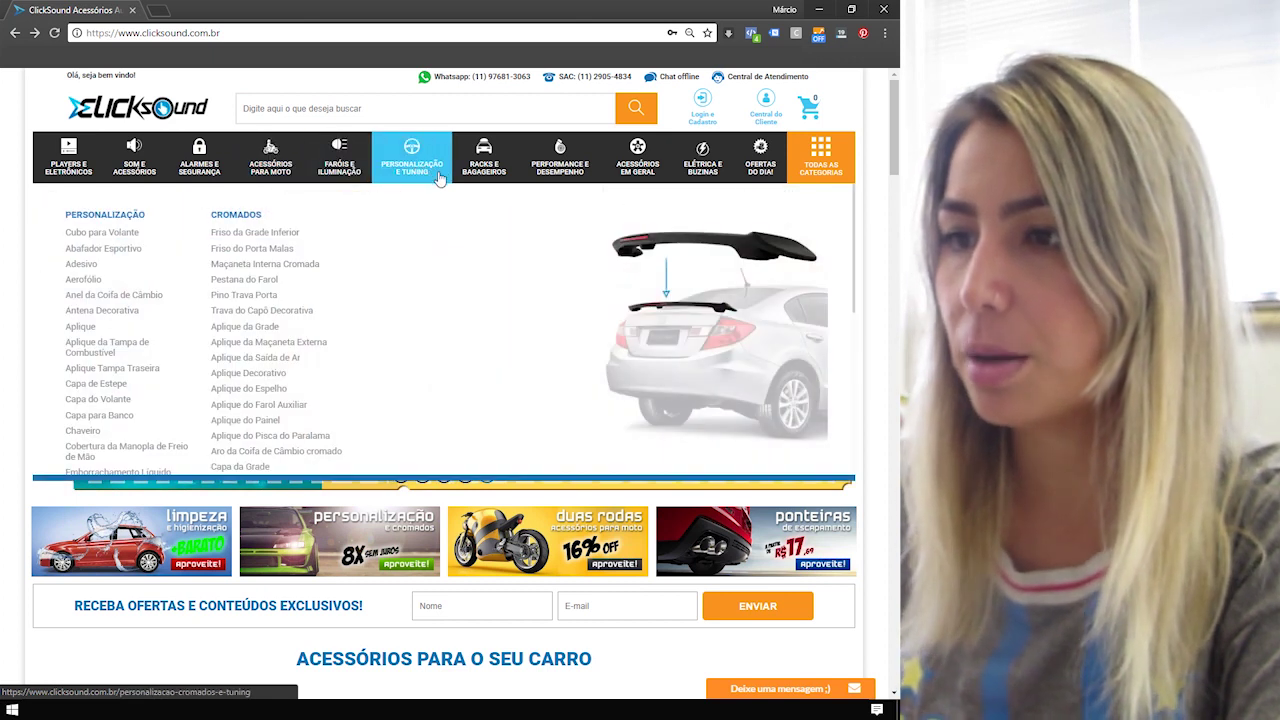
pyautogui.moveTo(560, 185)
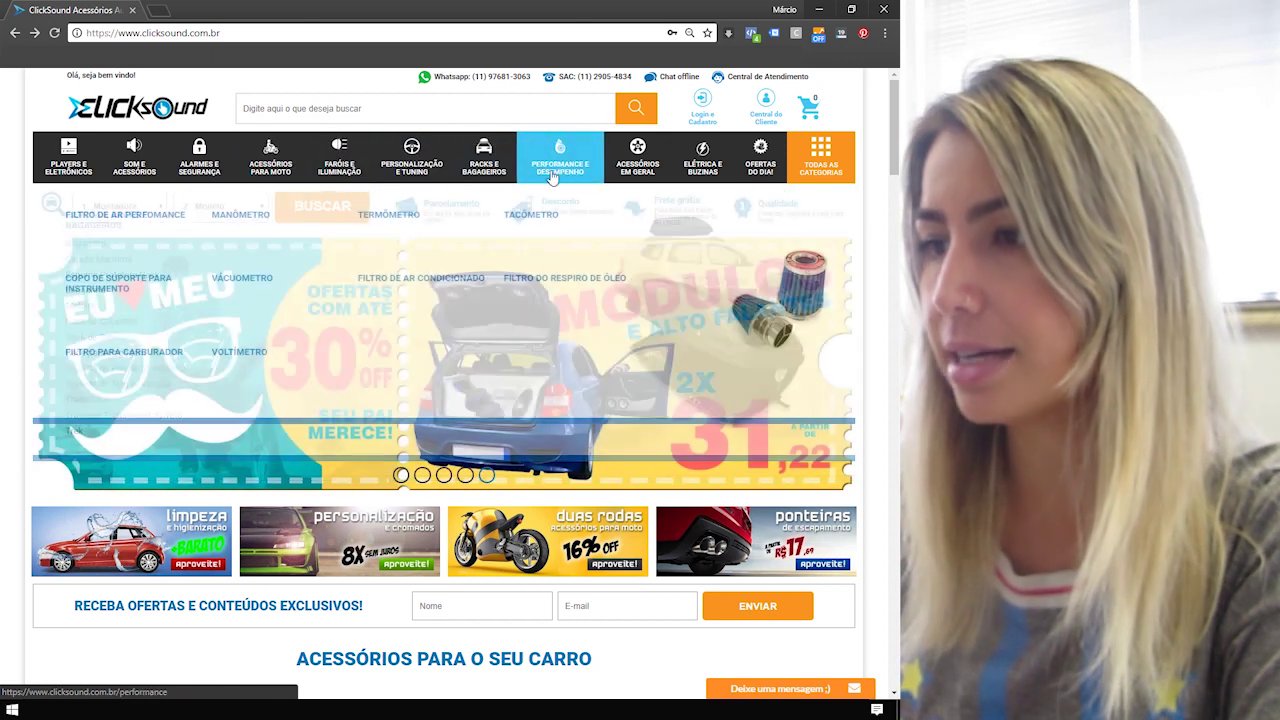
pyautogui.moveTo(772, 170)
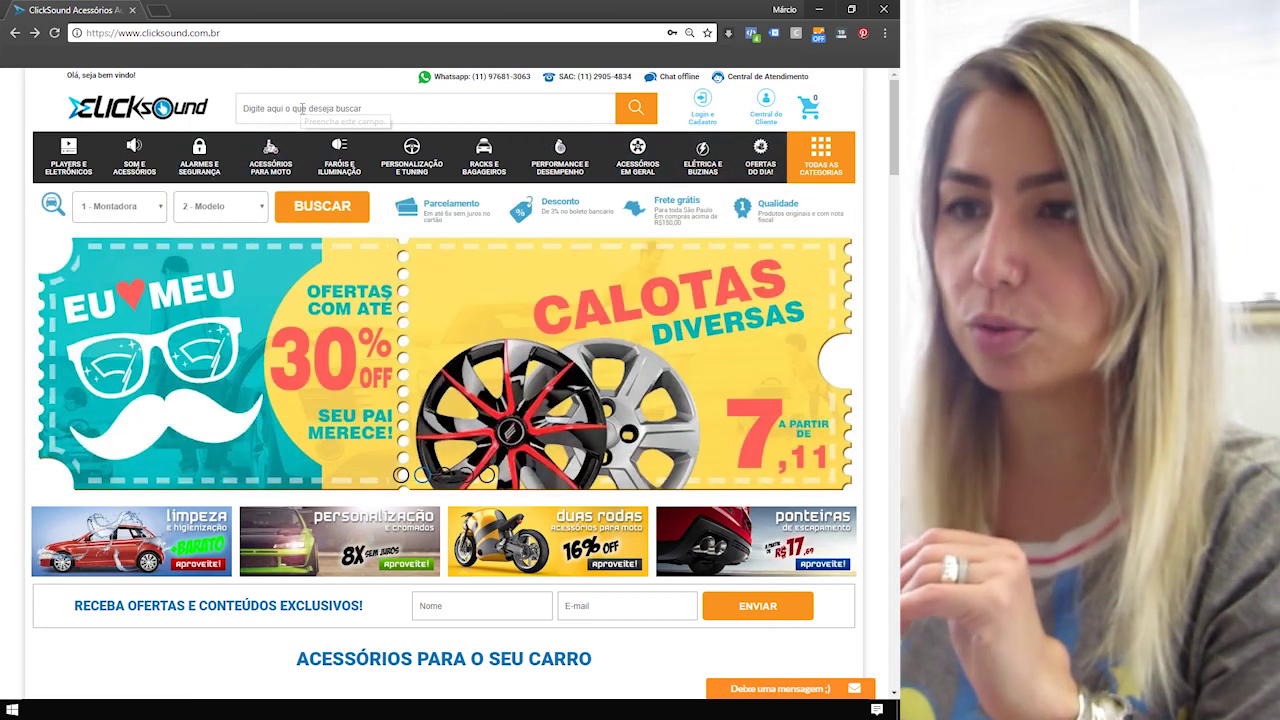
pyautogui.click(301, 108)
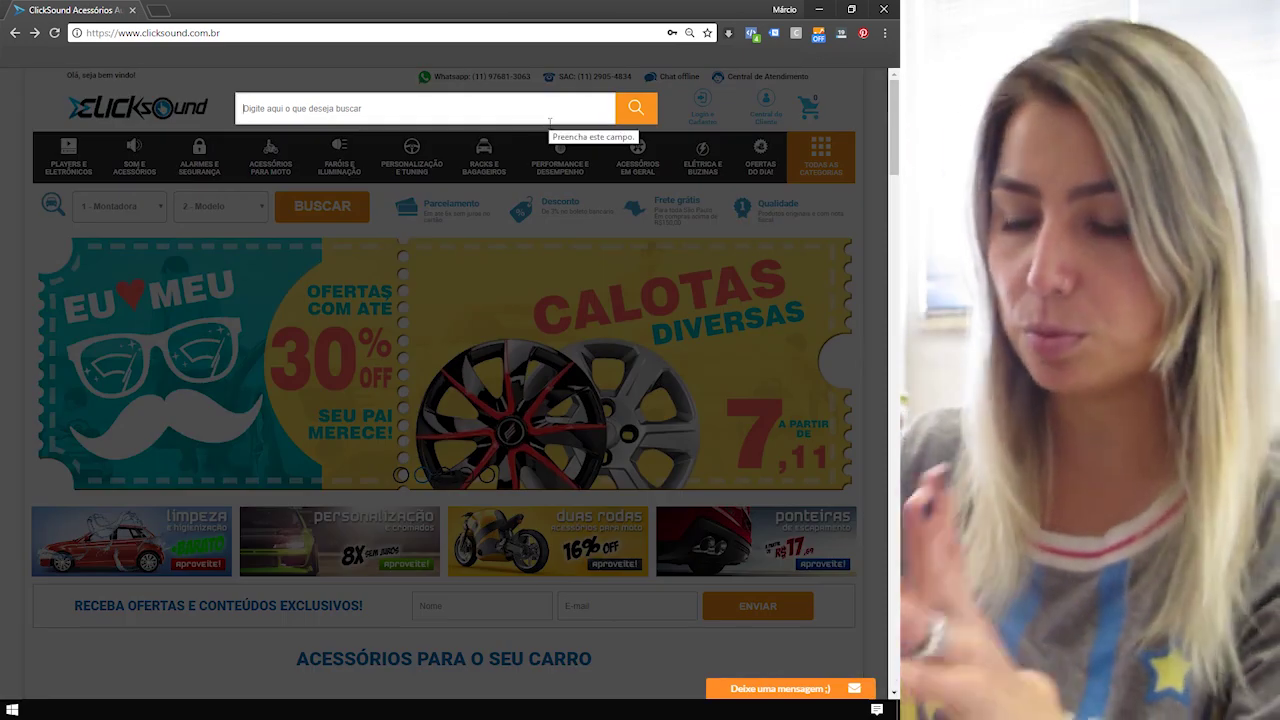
pyautogui.write('alarme')
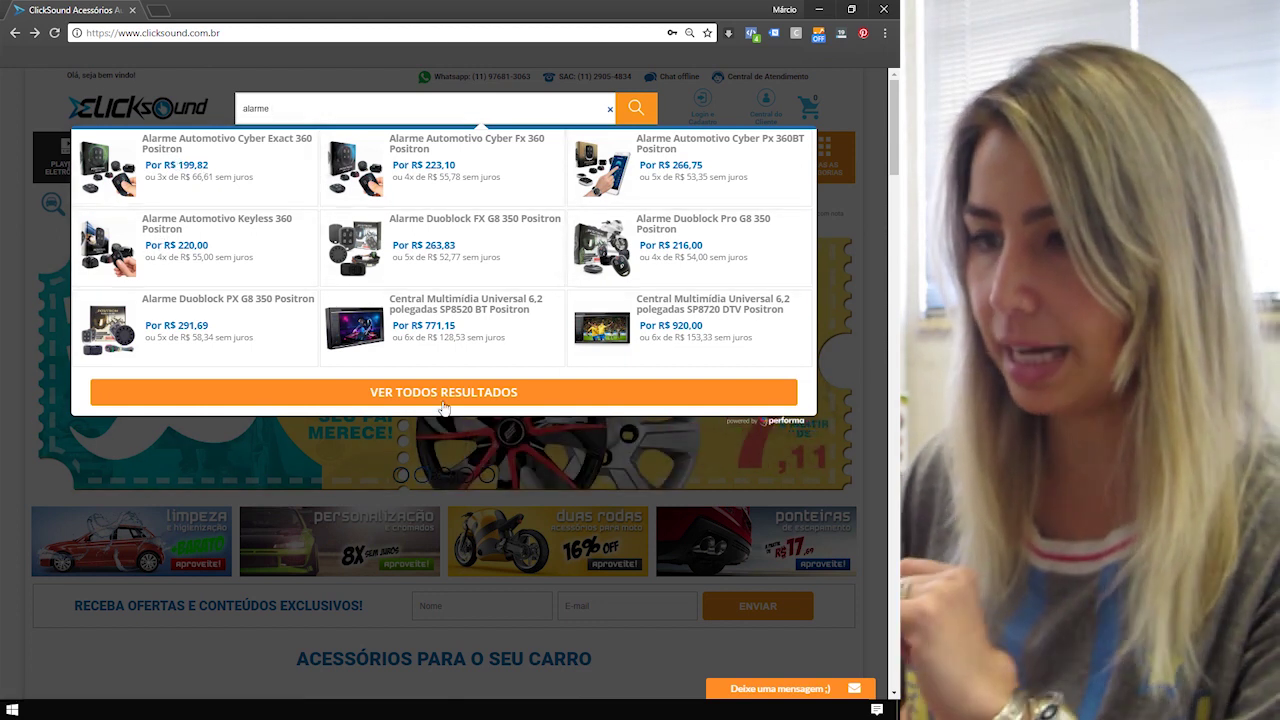
pyautogui.click(388, 395)
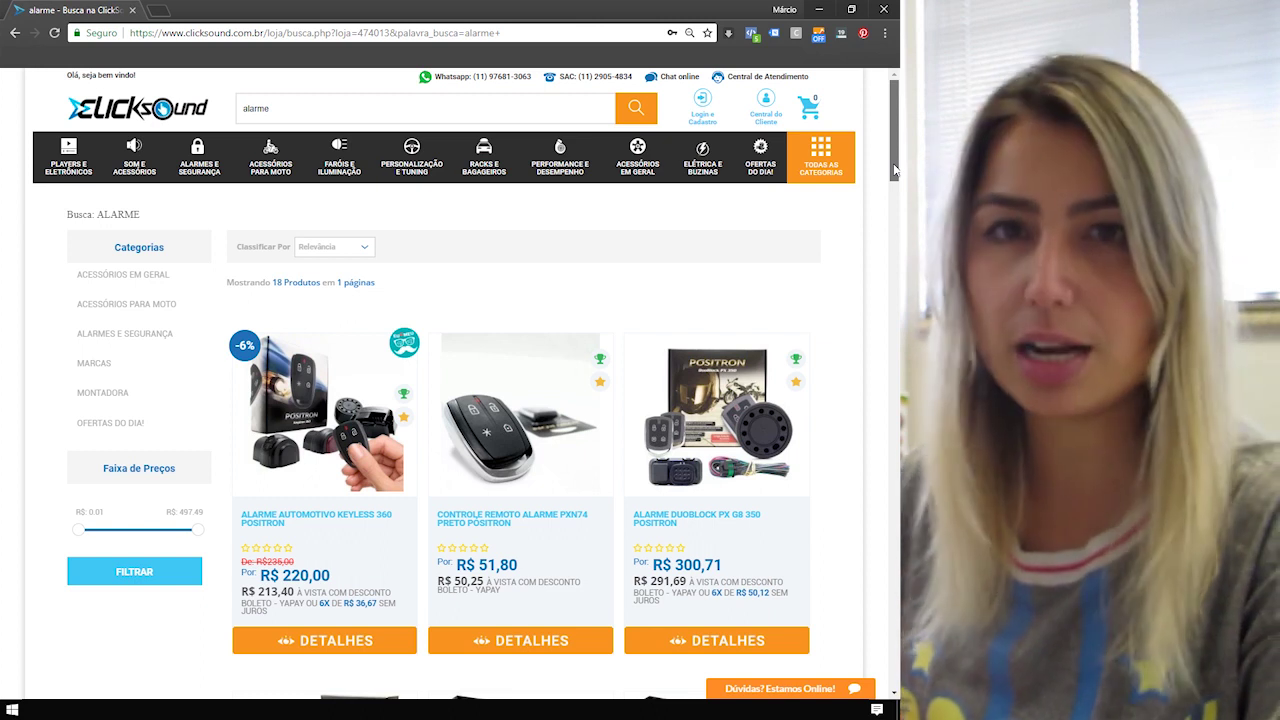
# Open the Controle Remoto Alarme PXN74 Preto Pósitron product page from the results.
pyautogui.scroll(-2, 890, 250)
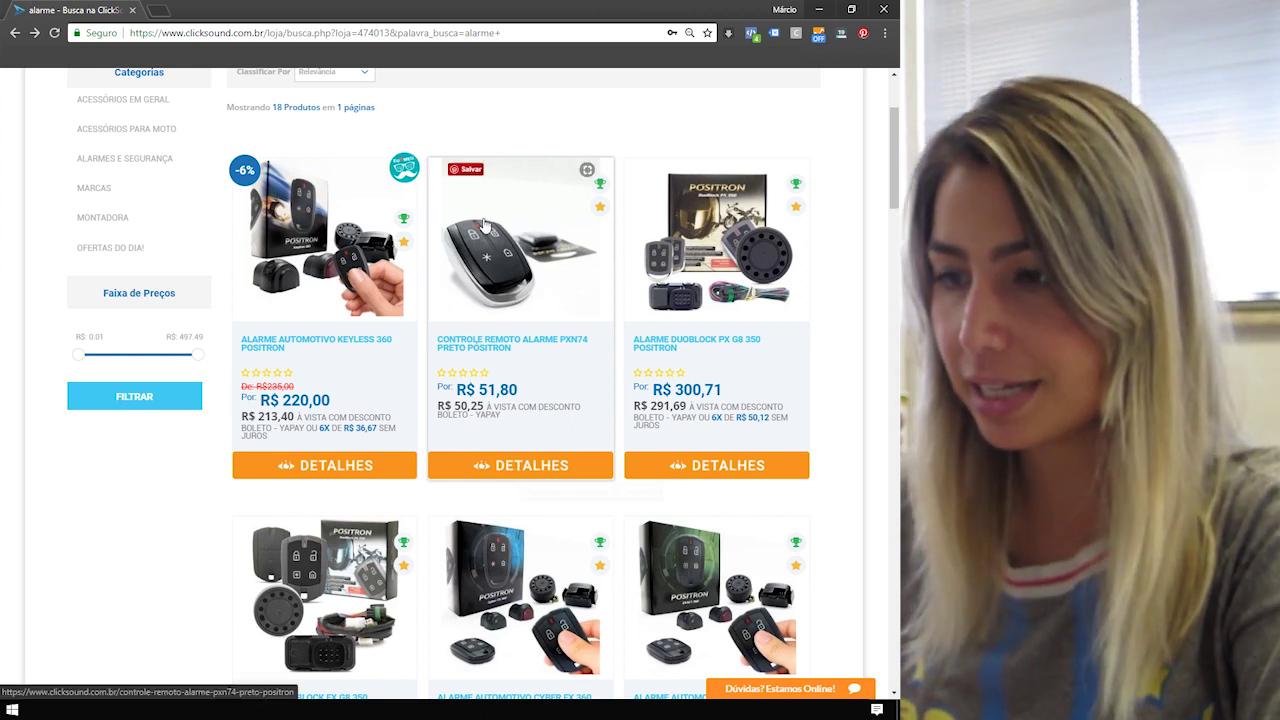
pyautogui.click(496, 276)
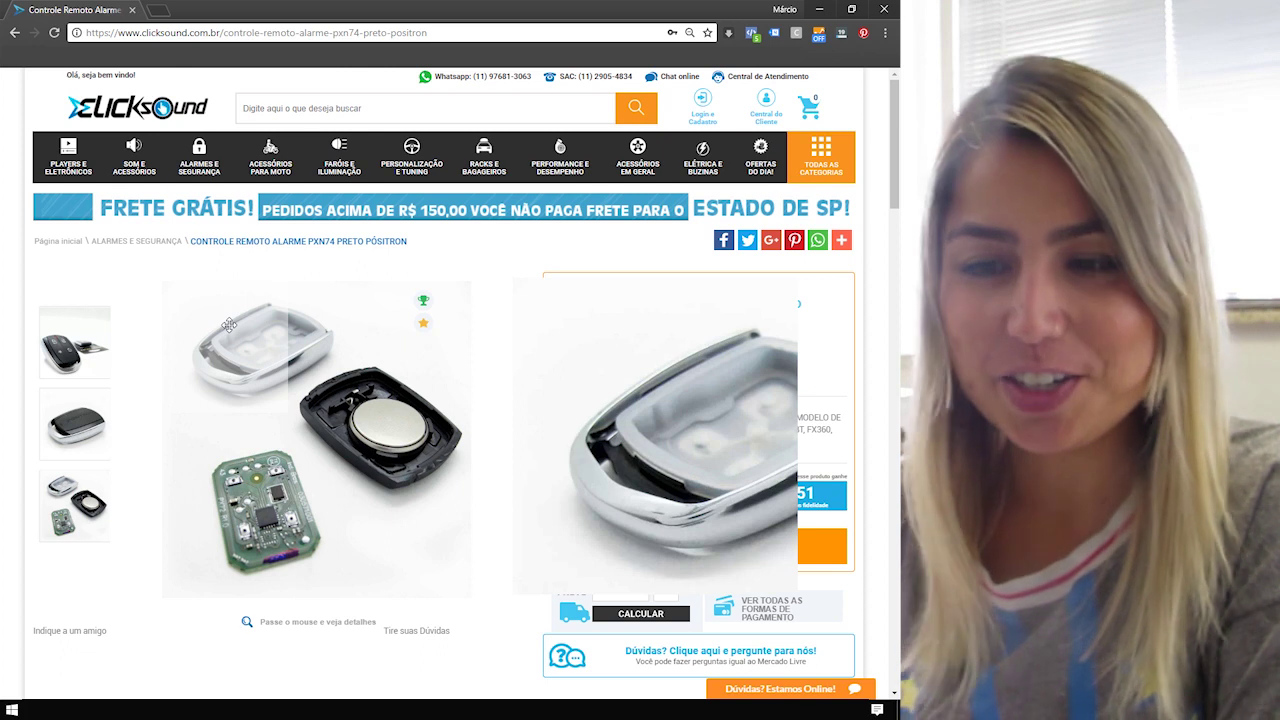
# View each of the PXN74 remote's product photos in the large viewer.
pyautogui.click(66, 350)
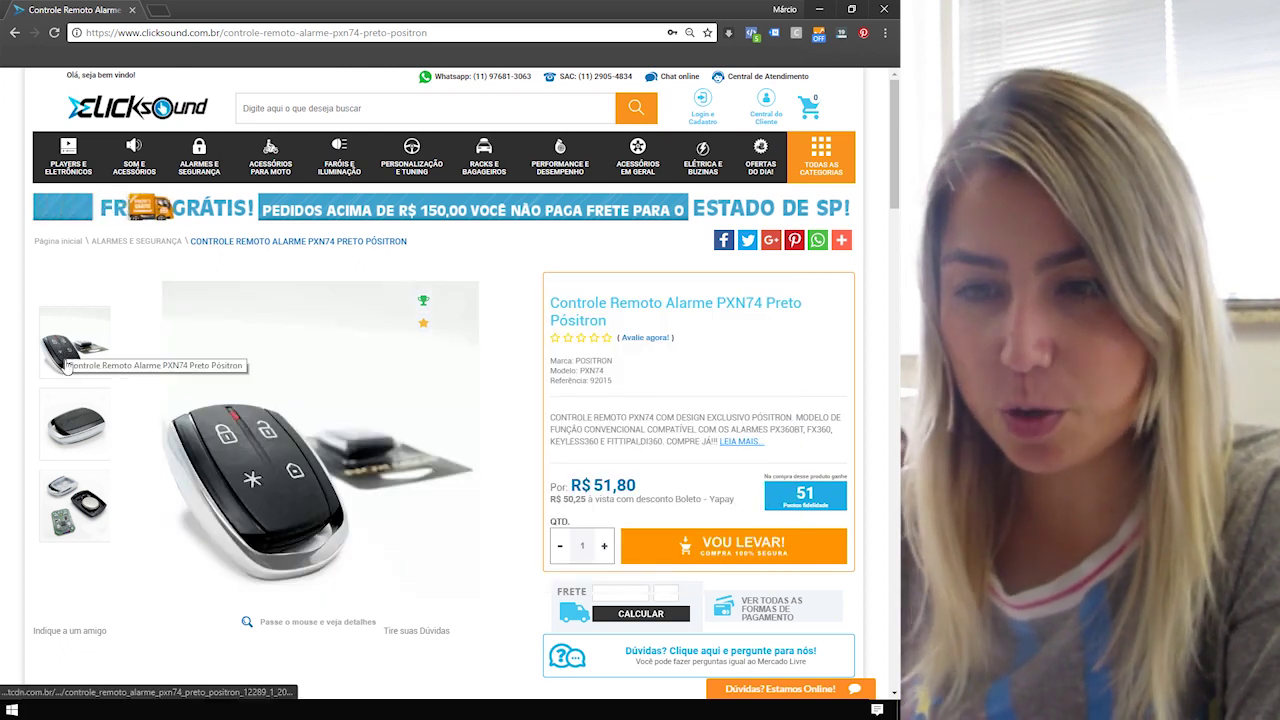
pyautogui.click(68, 440)
pyautogui.click(70, 498)
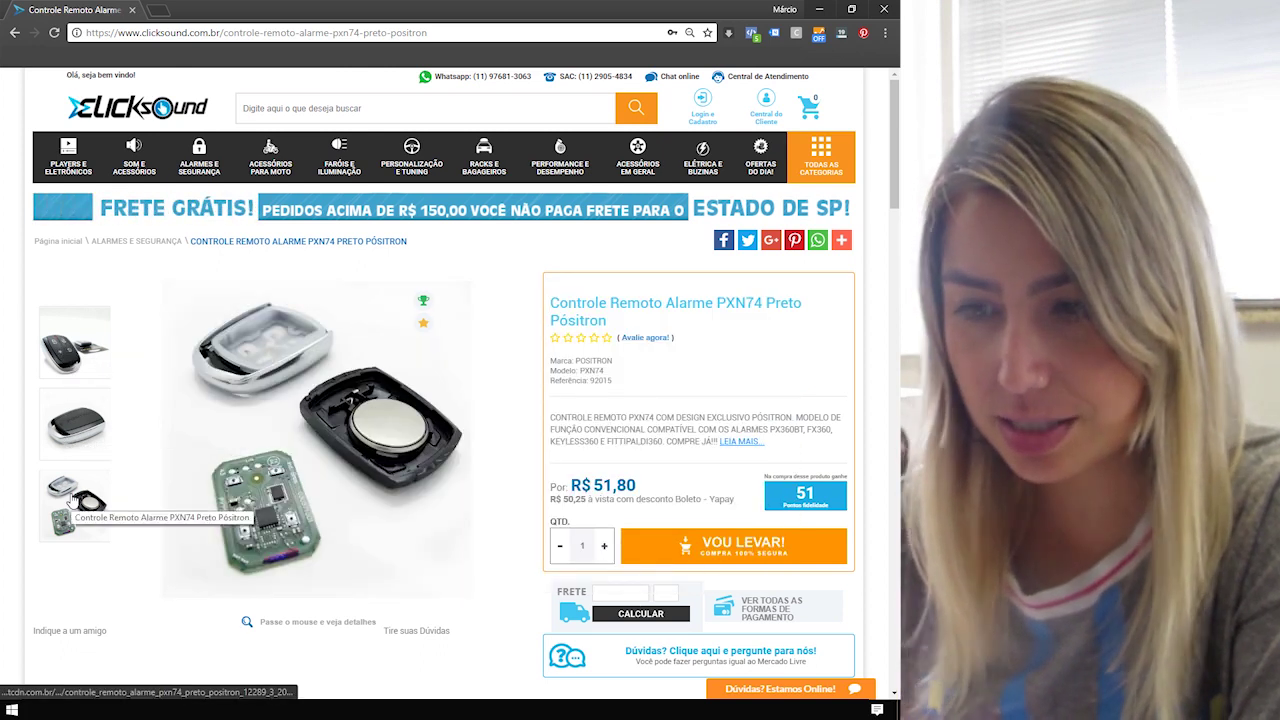
# Show the FORMAS DE PAGAMENTO table, then return to the R$ 51,80 price area.
pyautogui.scroll(-4, 72, 500)
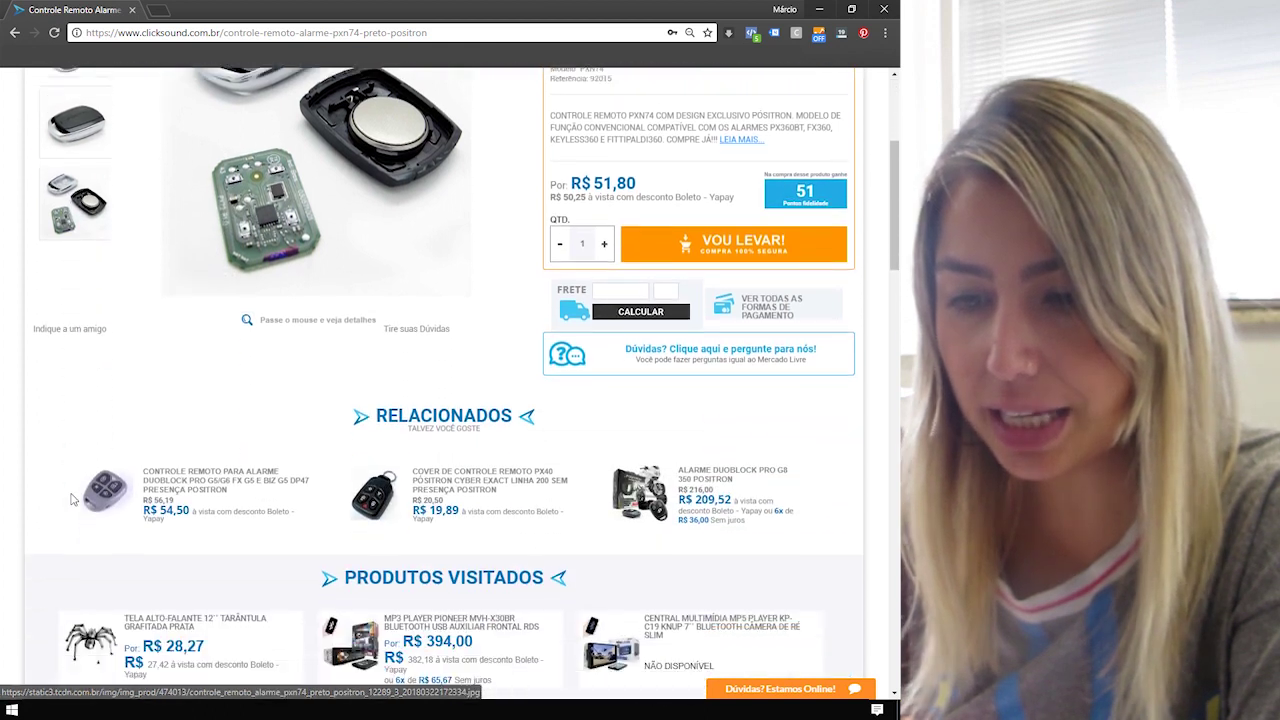
pyautogui.scroll(-4, 72, 500)
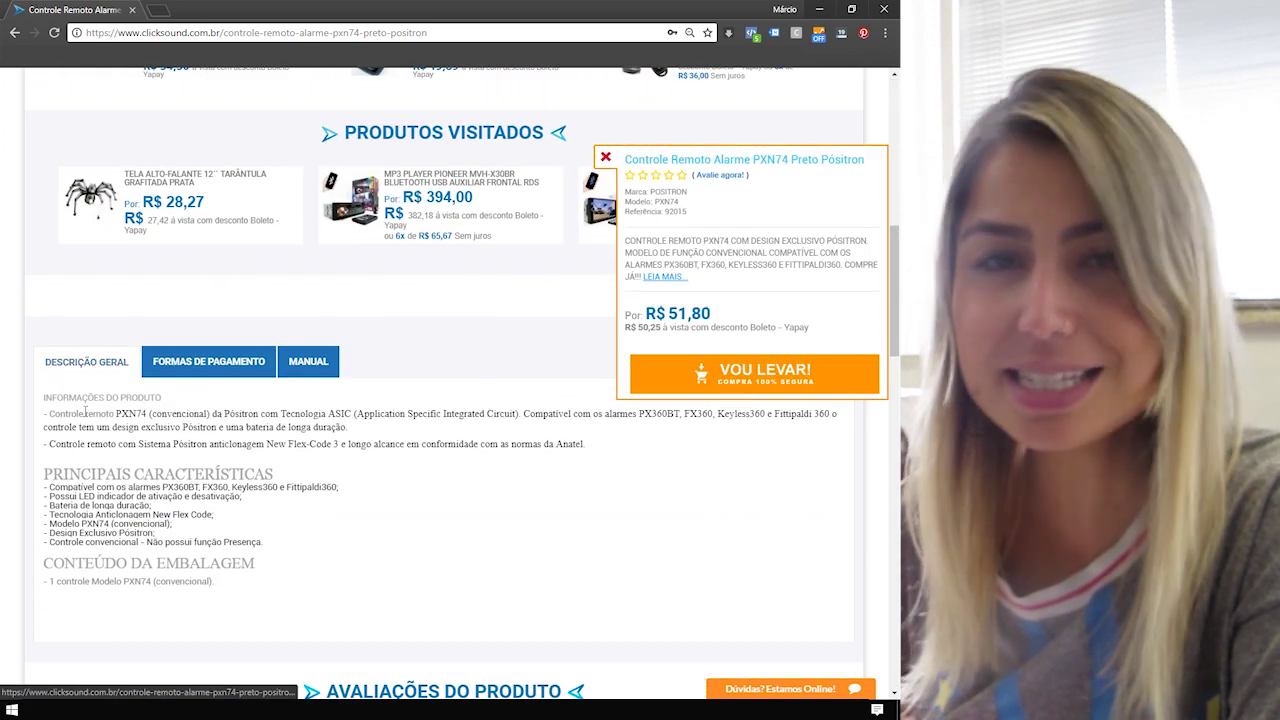
pyautogui.scroll(-1, 104, 470)
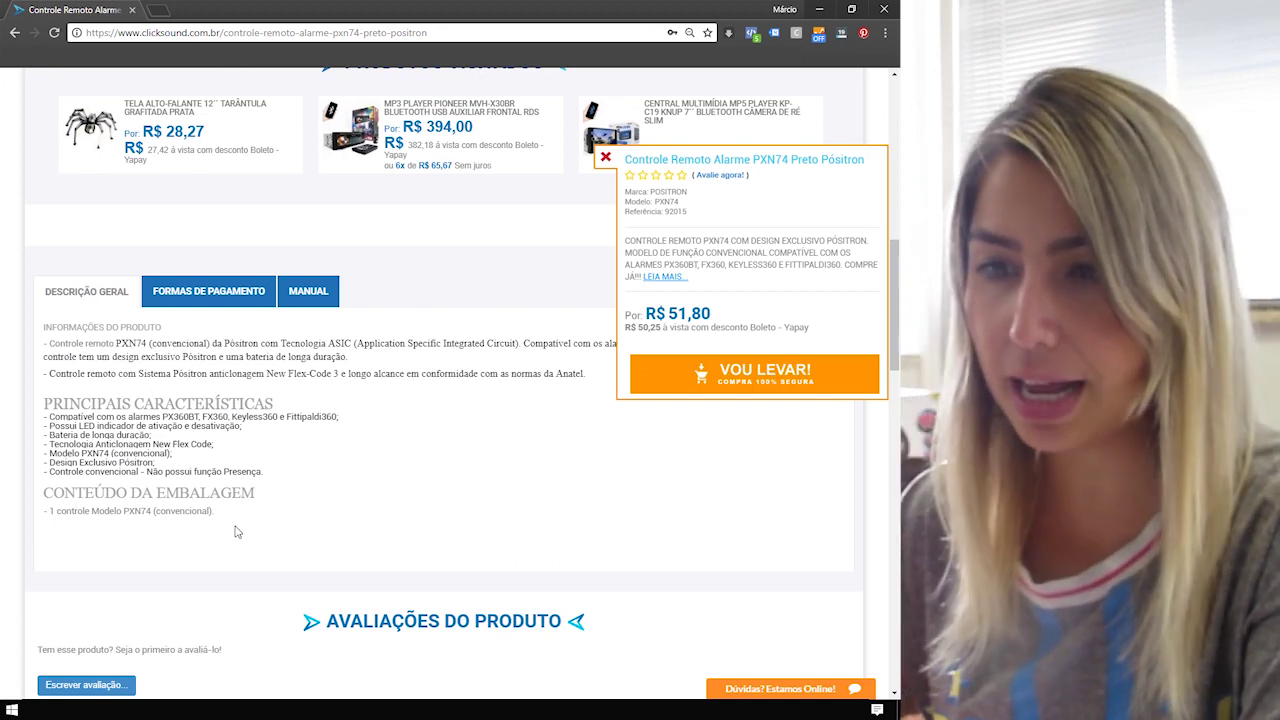
pyautogui.click(210, 299)
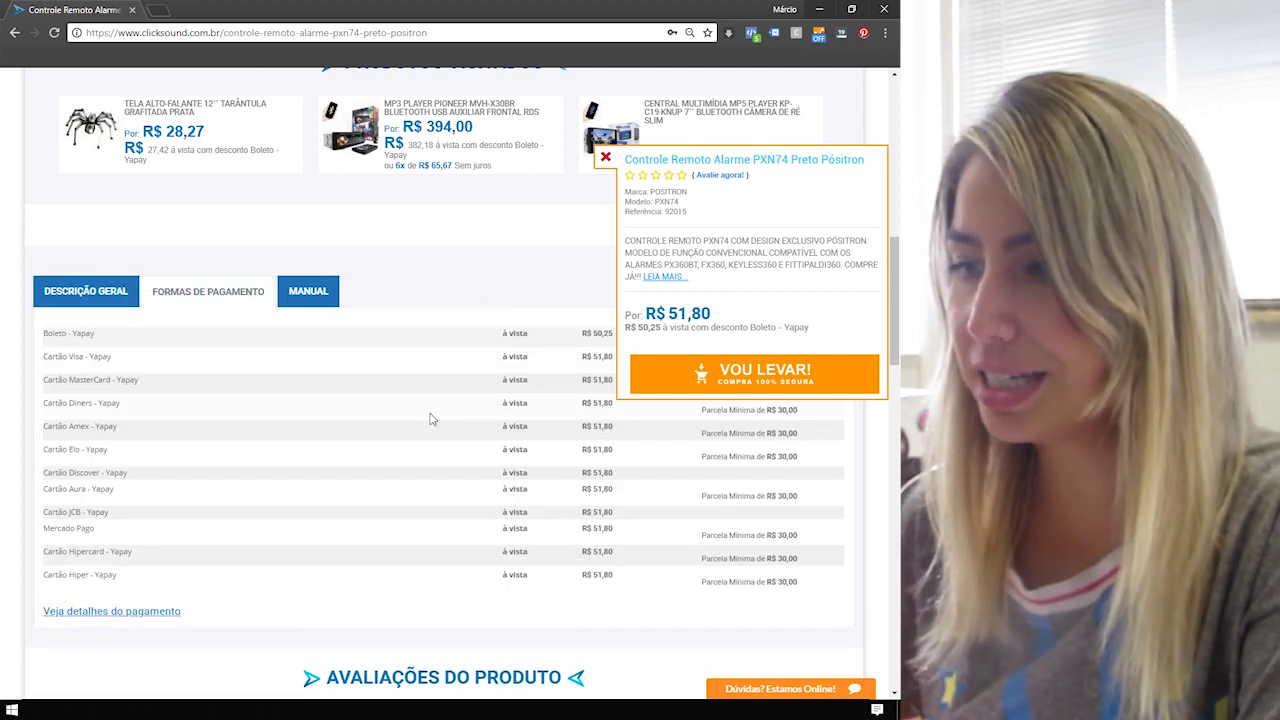
pyautogui.scroll(1, 432, 419)
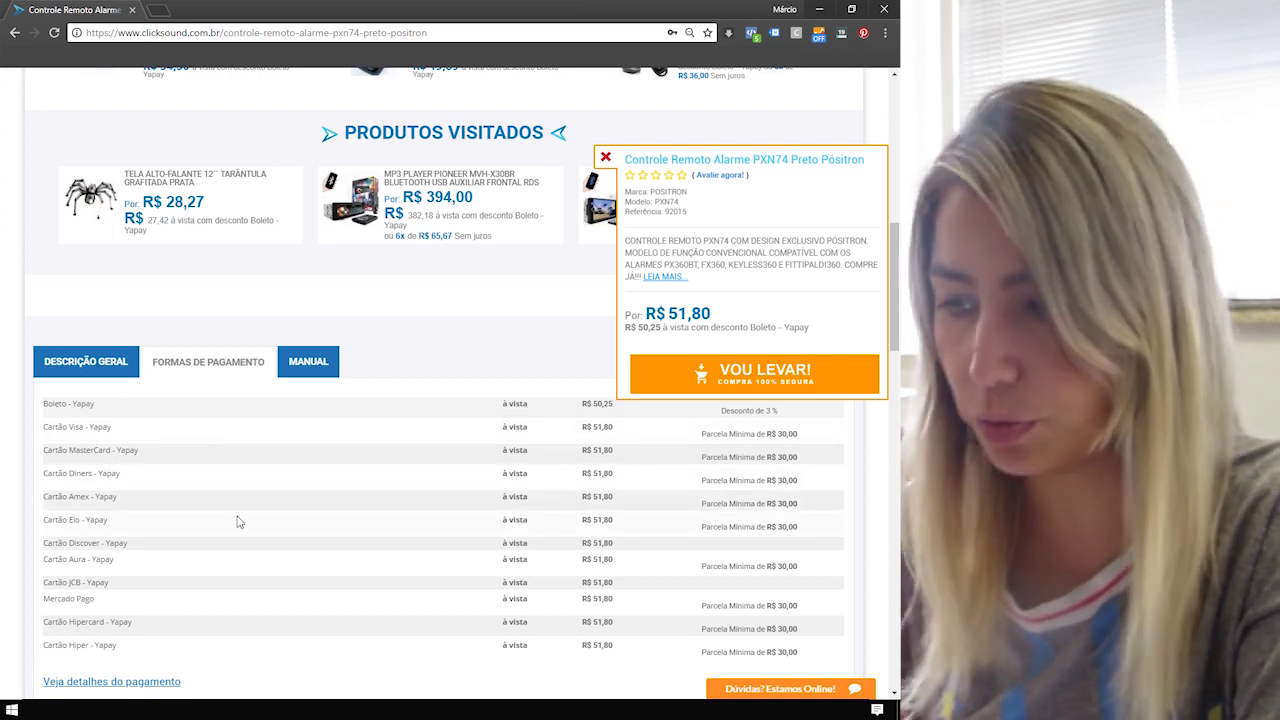
pyautogui.scroll(-4, 238, 521)
pyautogui.scroll(9, 87, 506)
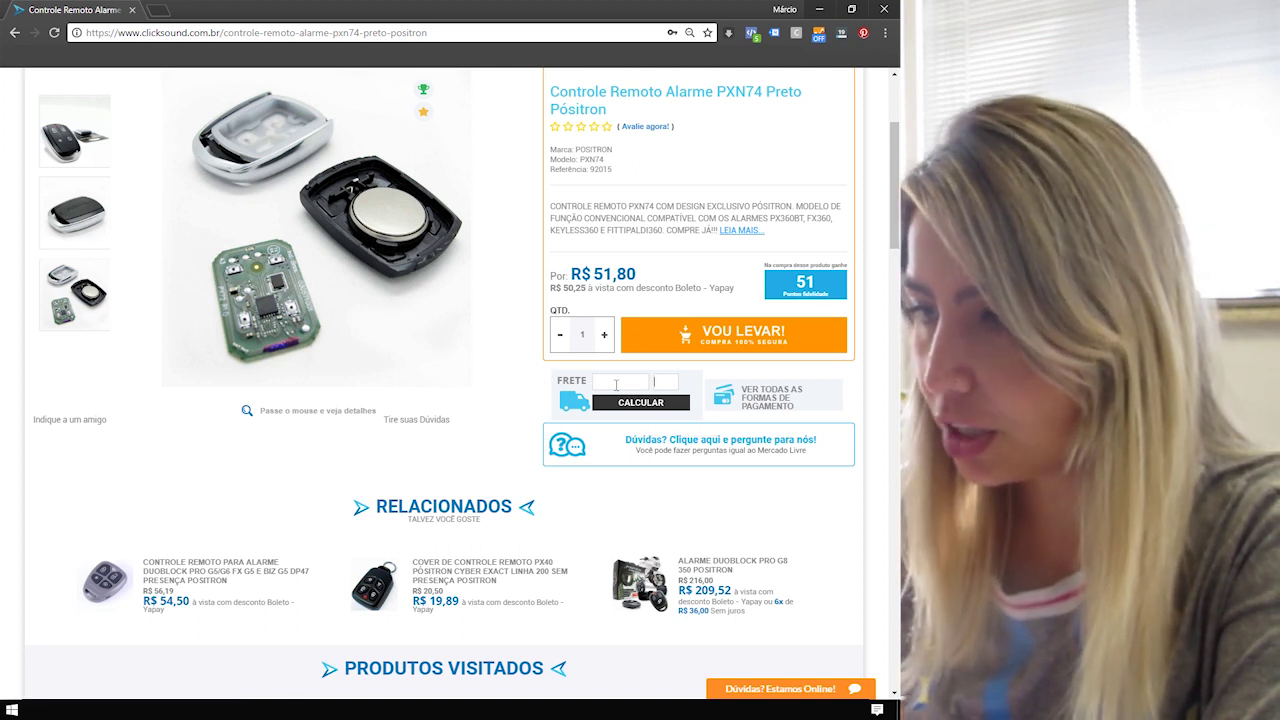
# Calculate shipping to the buyer's CEP, then close the shipping costs popup.
pyautogui.click(618, 381)
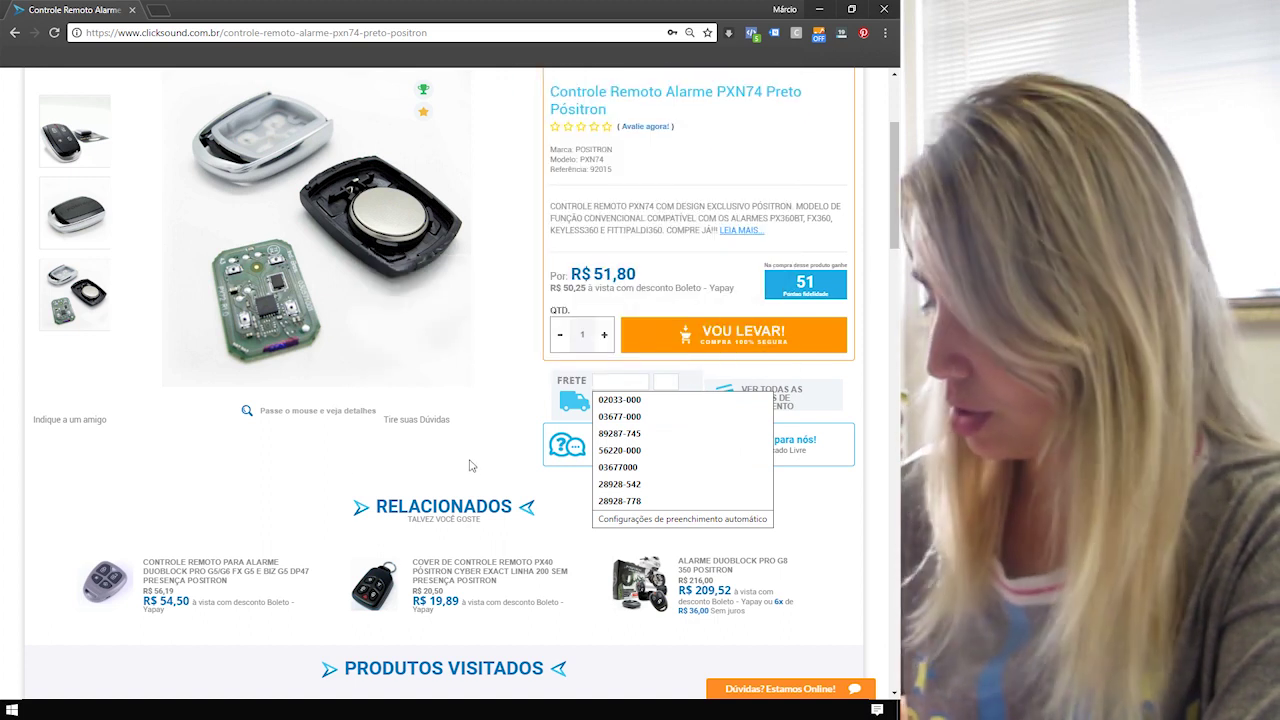
pyautogui.write('0152100')
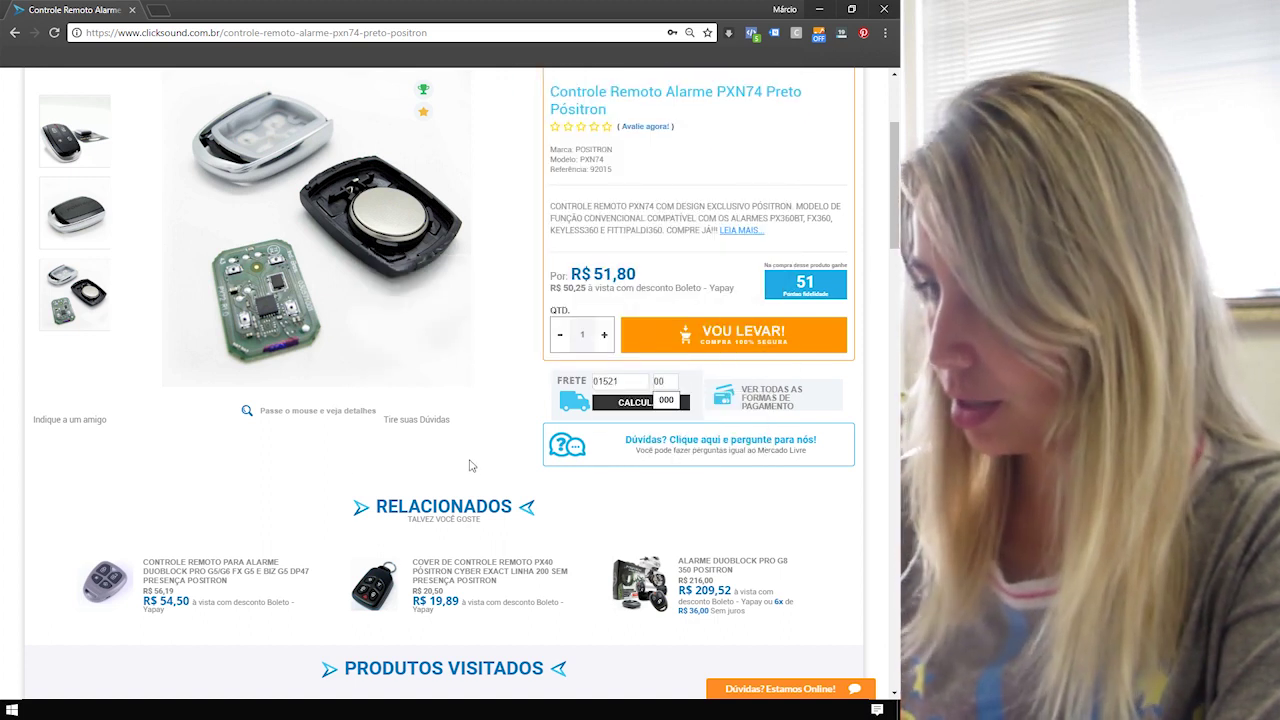
pyautogui.write('0')
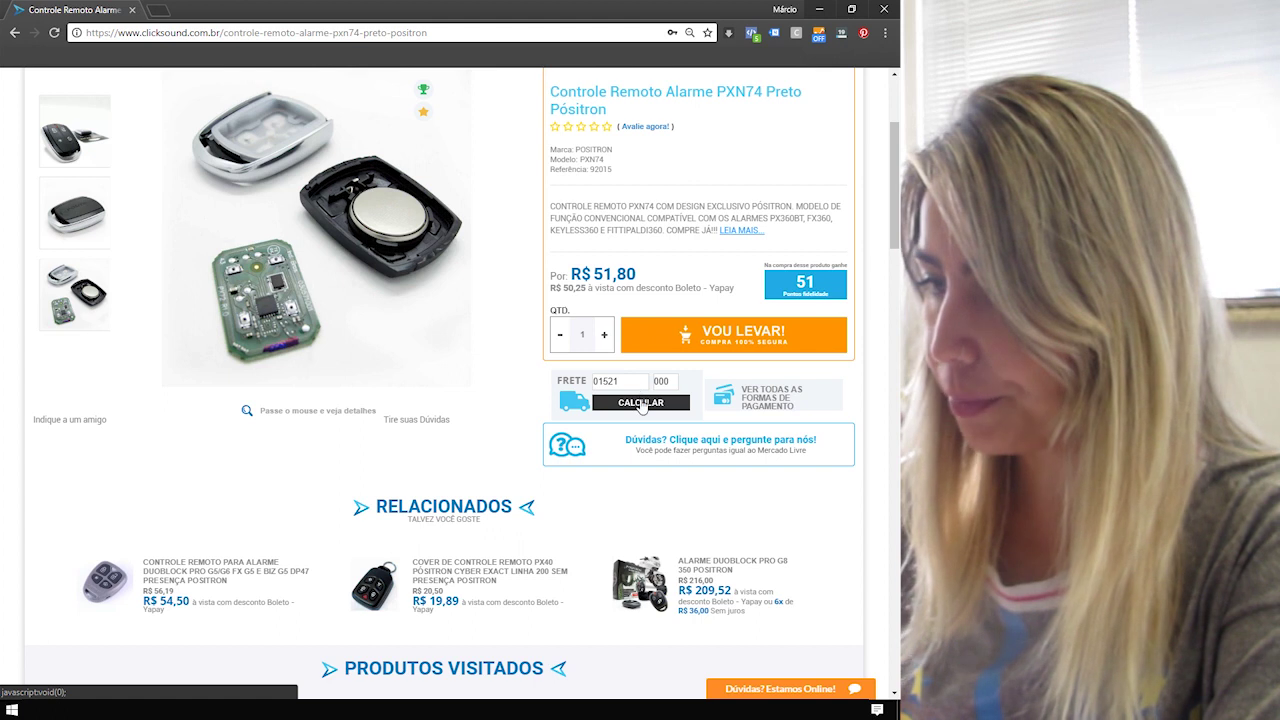
pyautogui.click(641, 404)
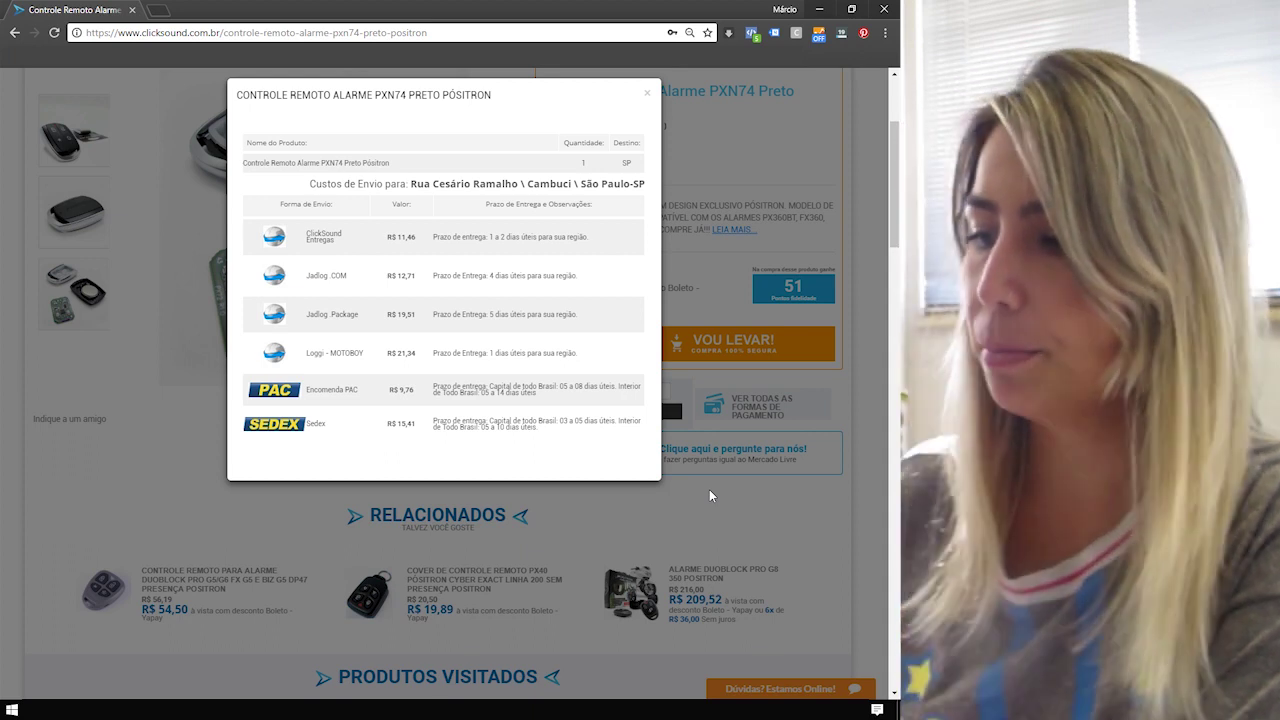
pyautogui.click(709, 489)
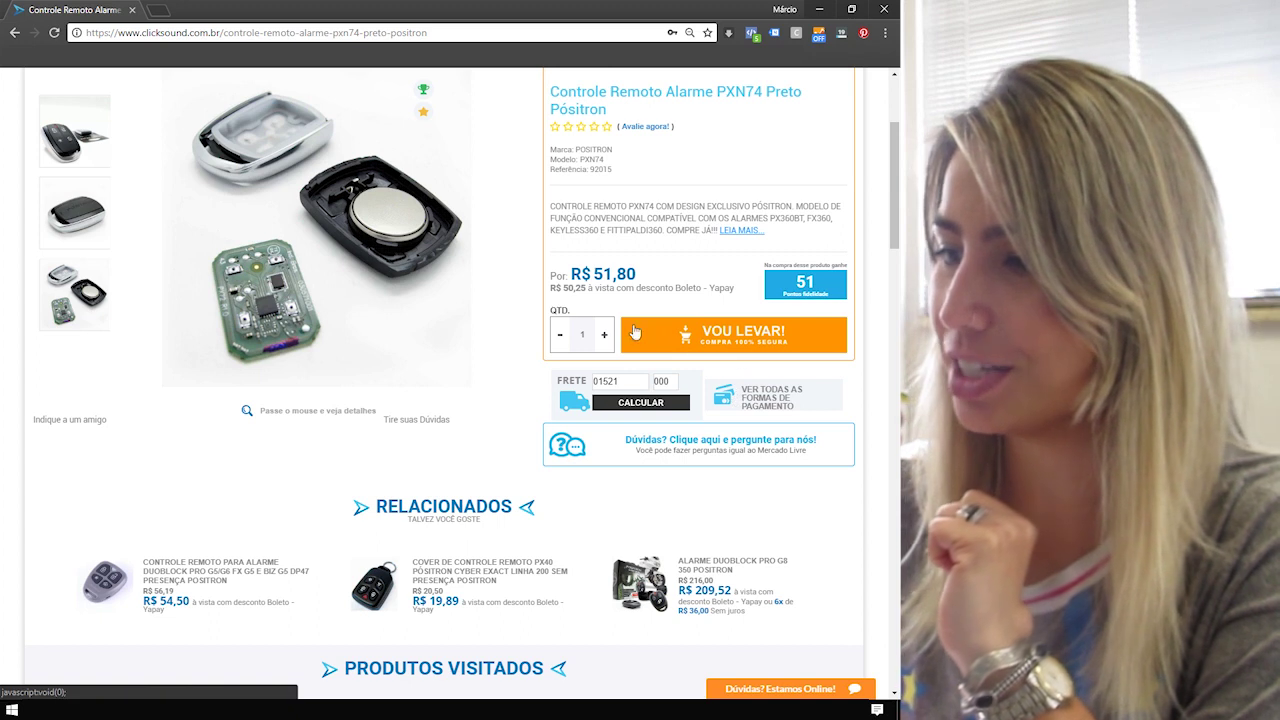
# Add the PXN74 remote (R$ 51,80) to the cart with VOU LEVAR! and choose FINALIZAR COMPRA.
pyautogui.click(731, 333)
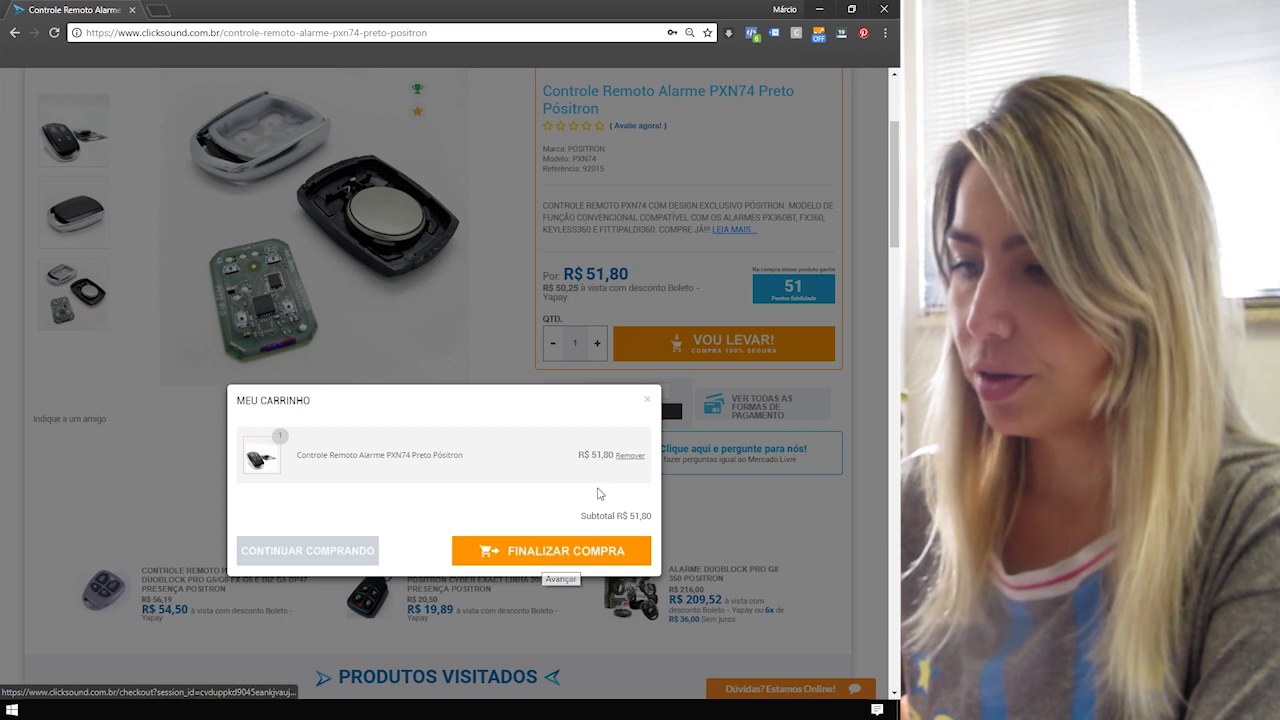
pyautogui.click(550, 552)
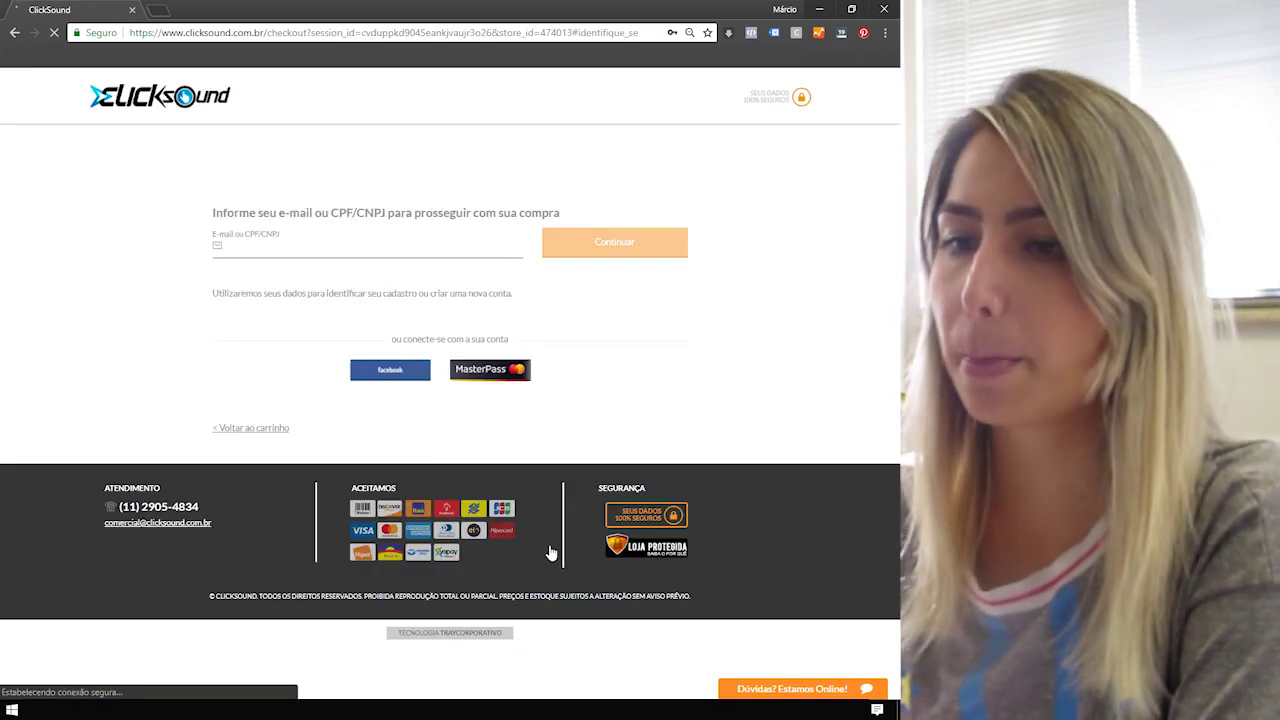
# Enter the buyer's e-mail address as identification and continue.
pyautogui.click(308, 246)
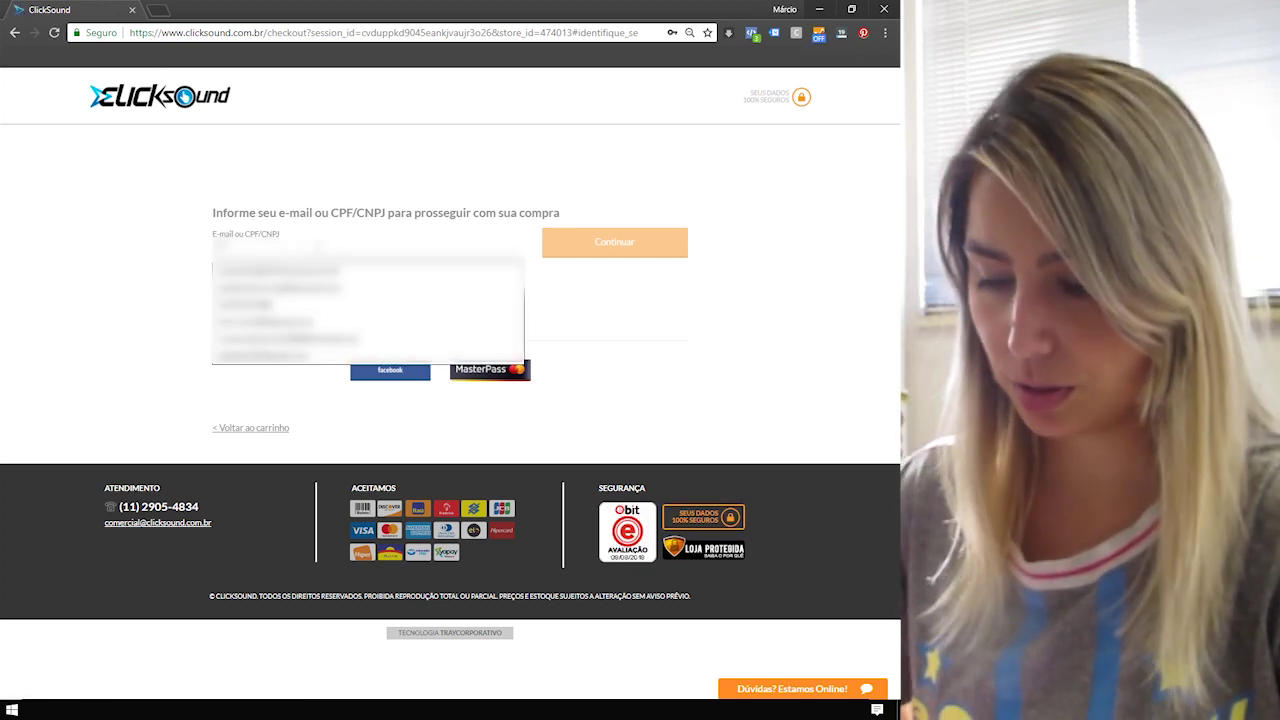
pyautogui.write('teste@')
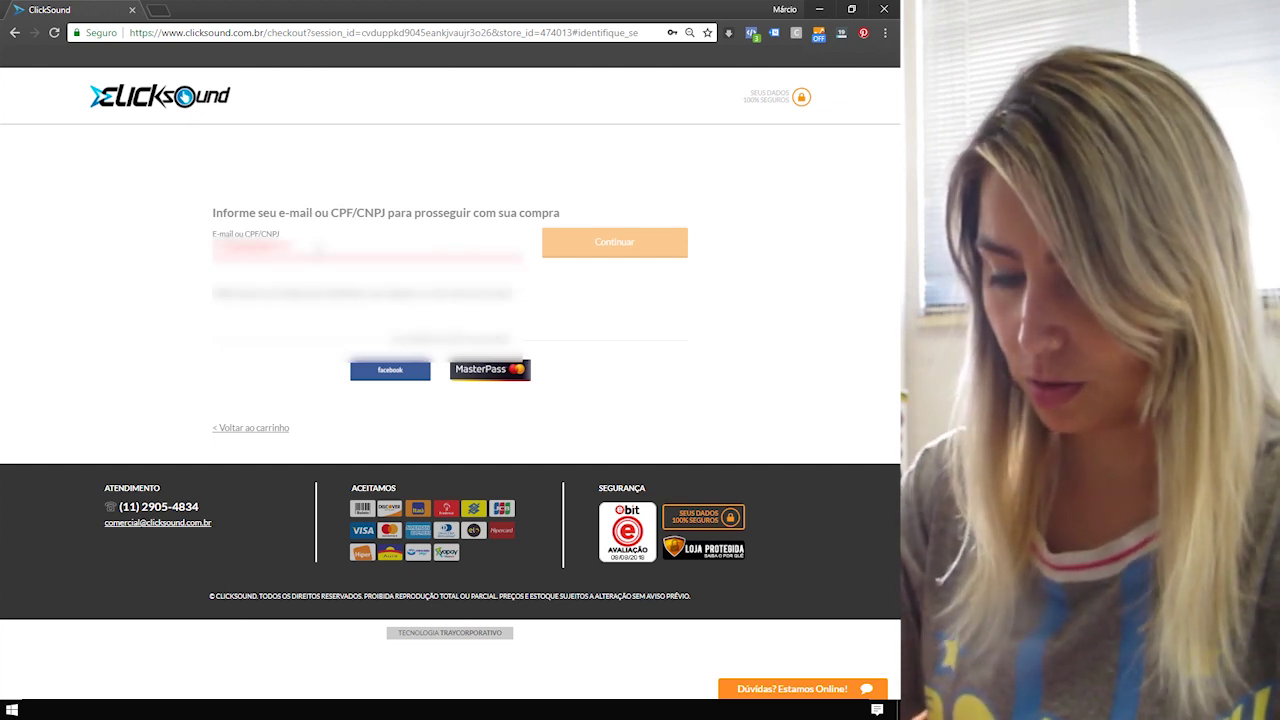
pyautogui.click(626, 249)
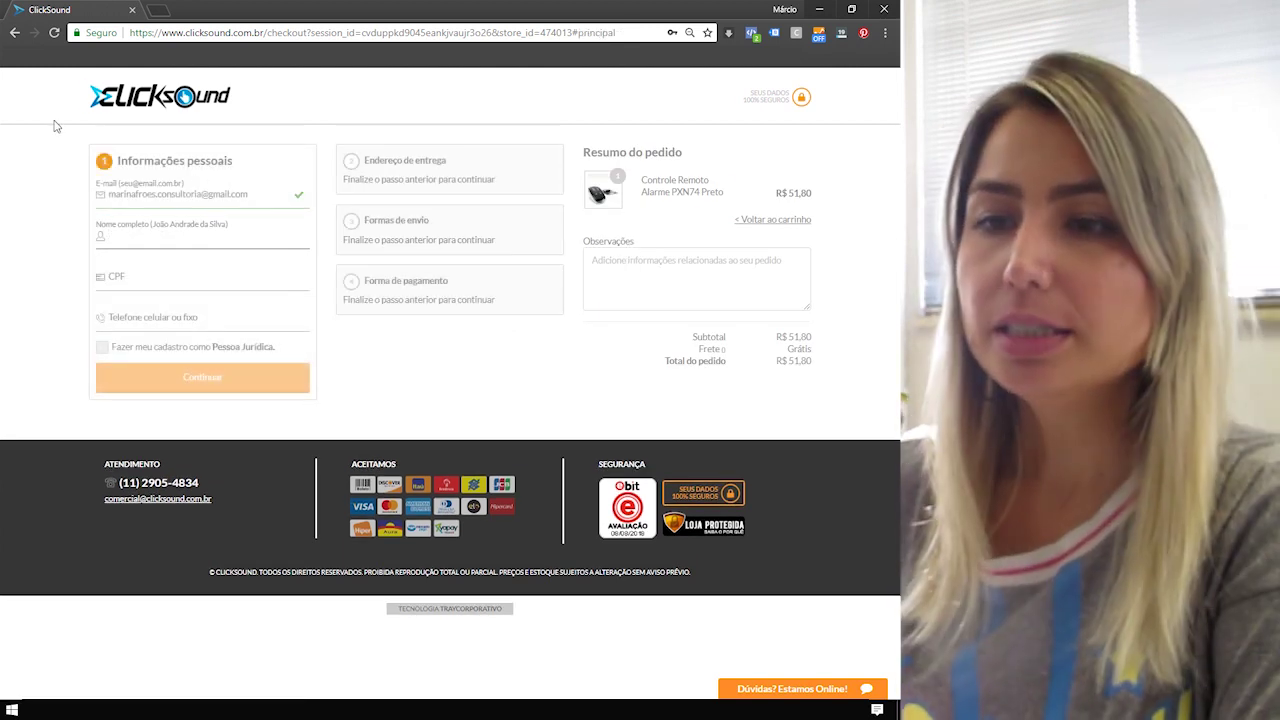
# Fill in the buyer's full name, CPF and phone number, then continue to delivery.
pyautogui.click(133, 240)
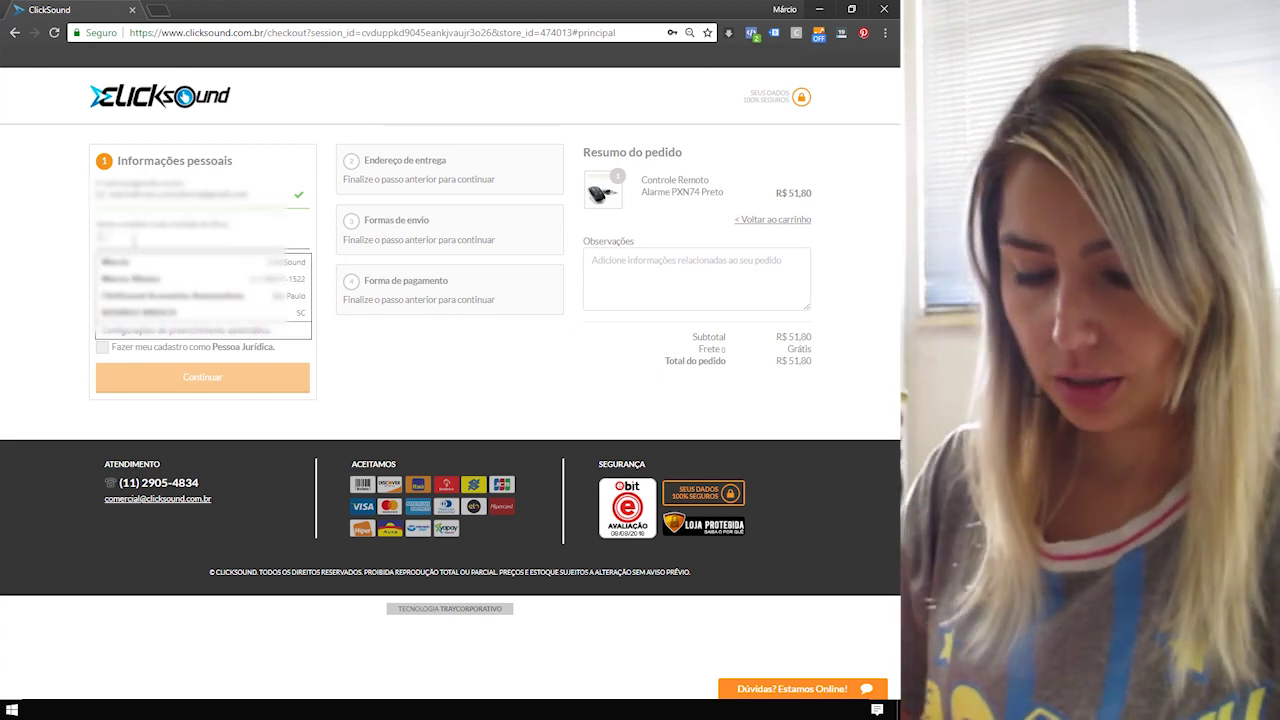
pyautogui.write('Maria Silva')
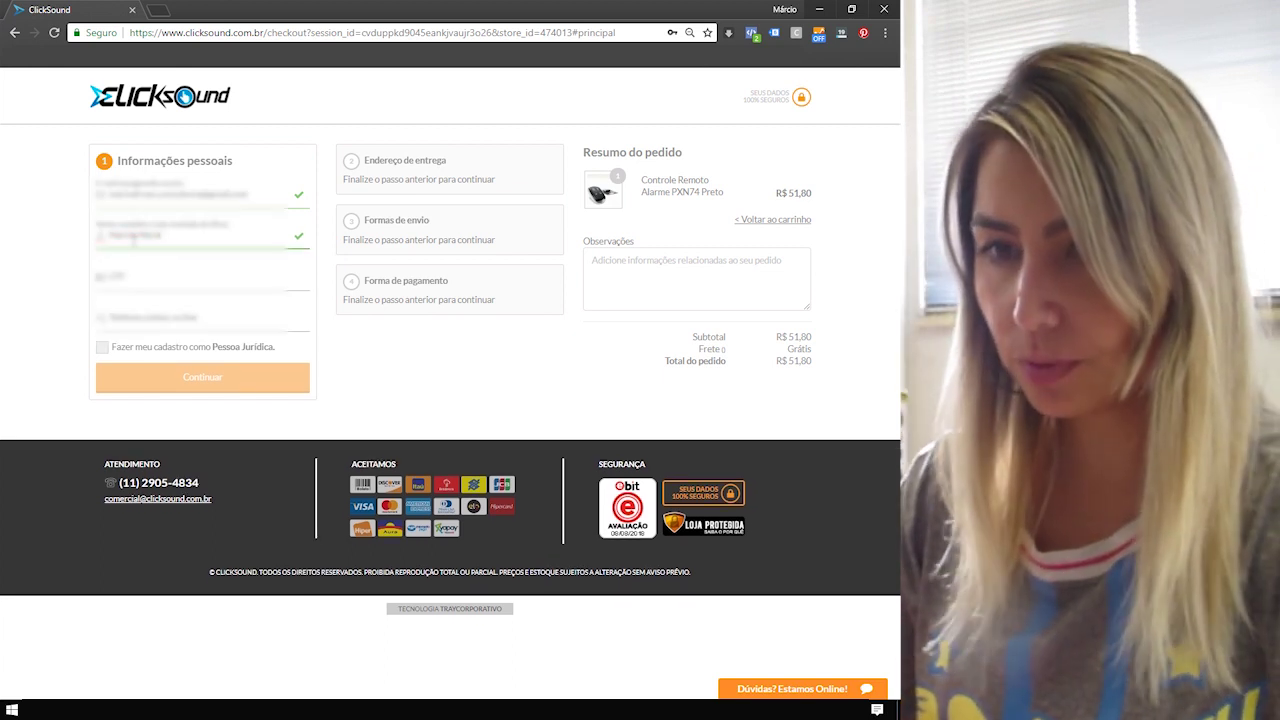
pyautogui.write('es')
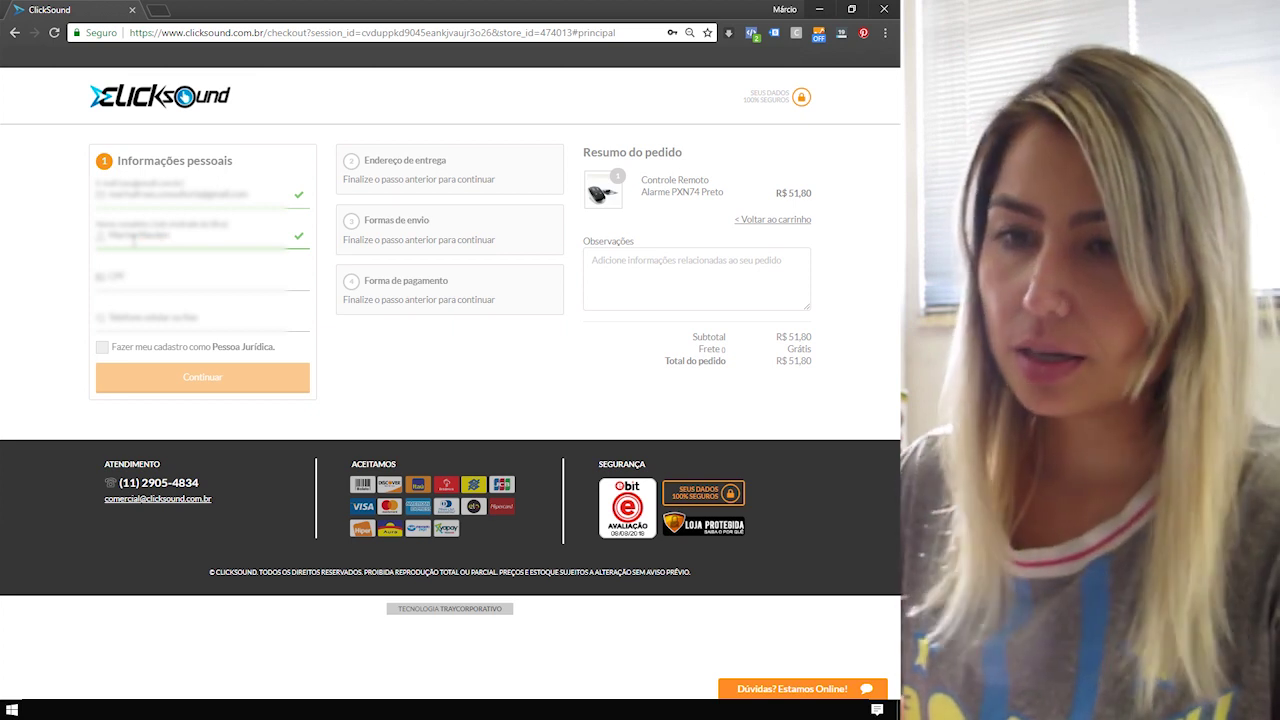
pyautogui.click(145, 279)
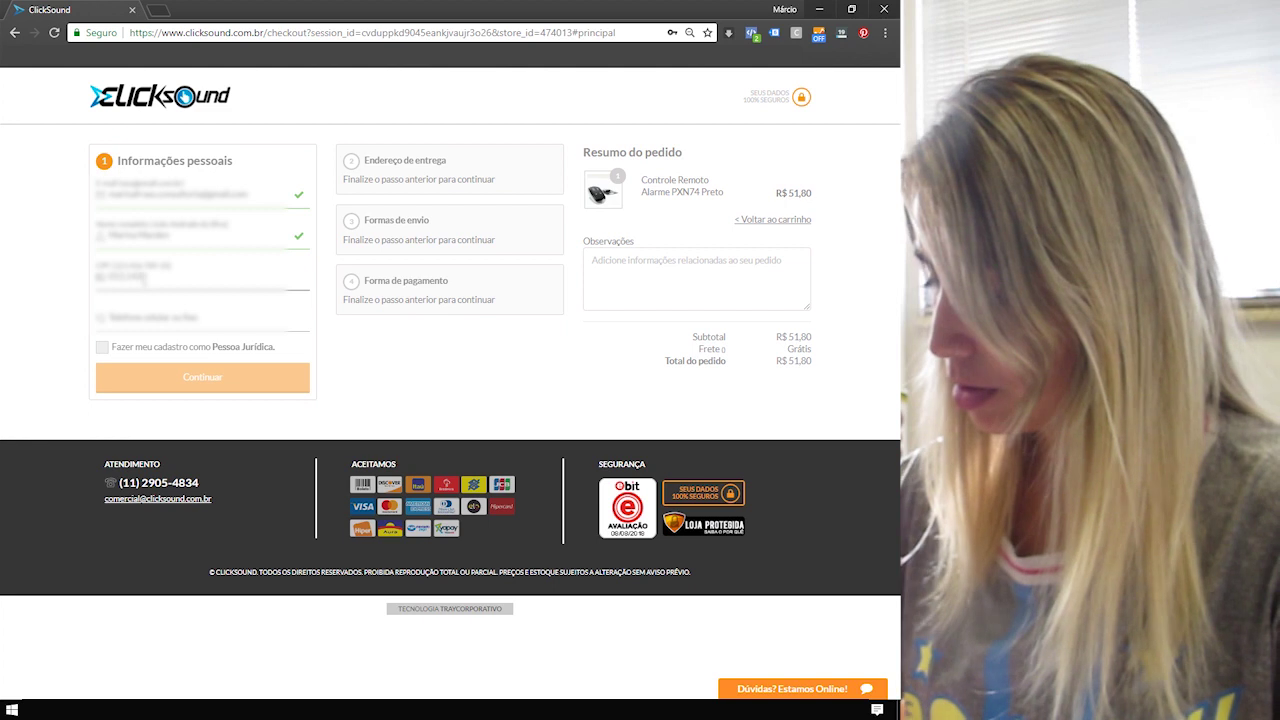
pyautogui.write('00')
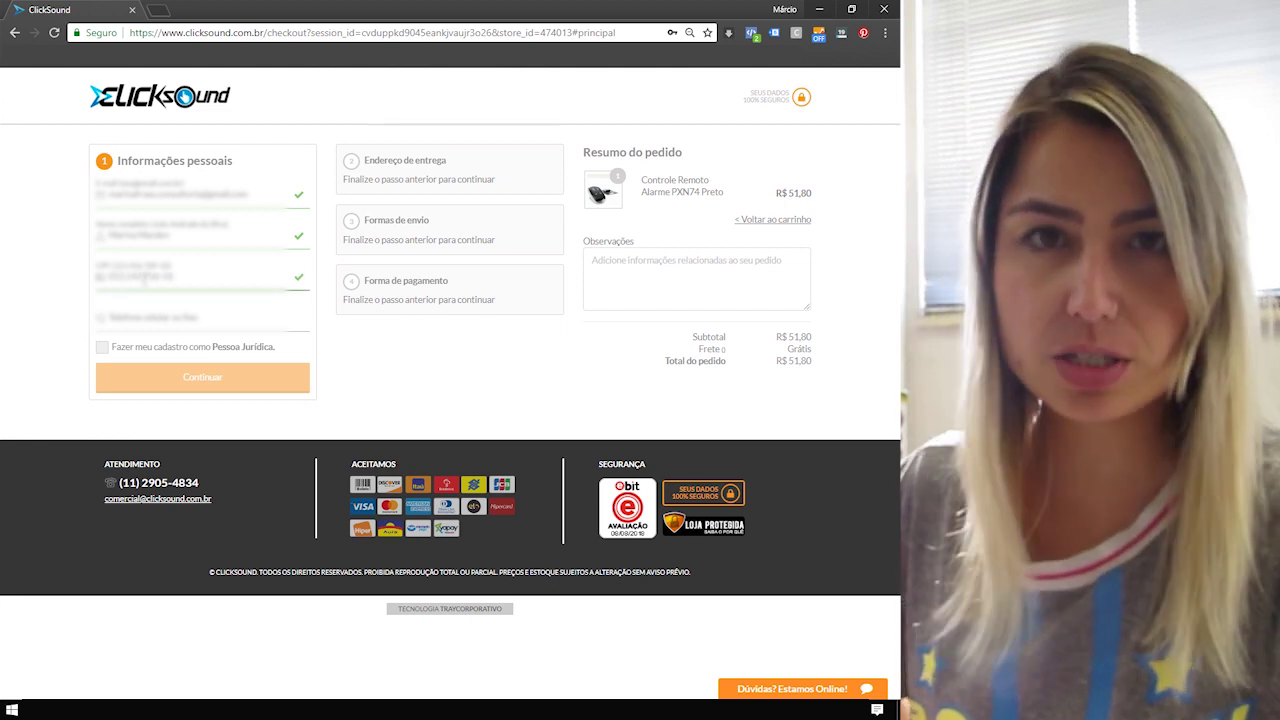
pyautogui.click(150, 321)
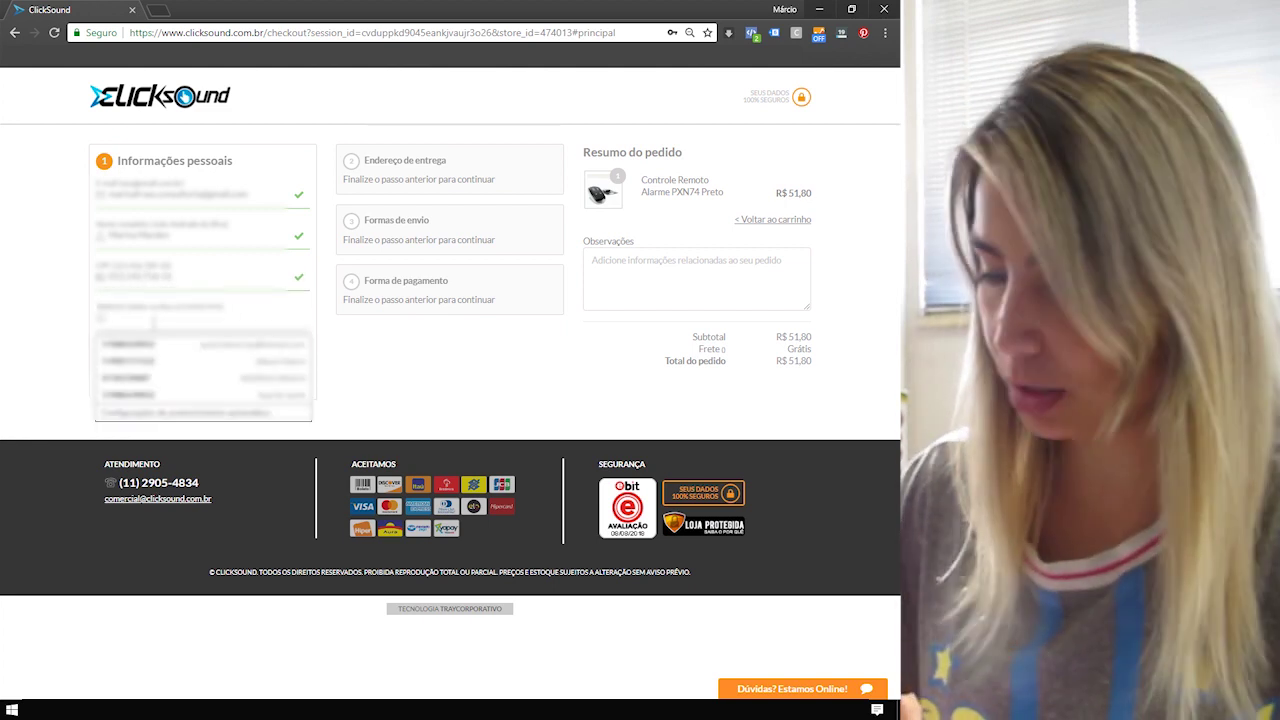
pyautogui.write('1')
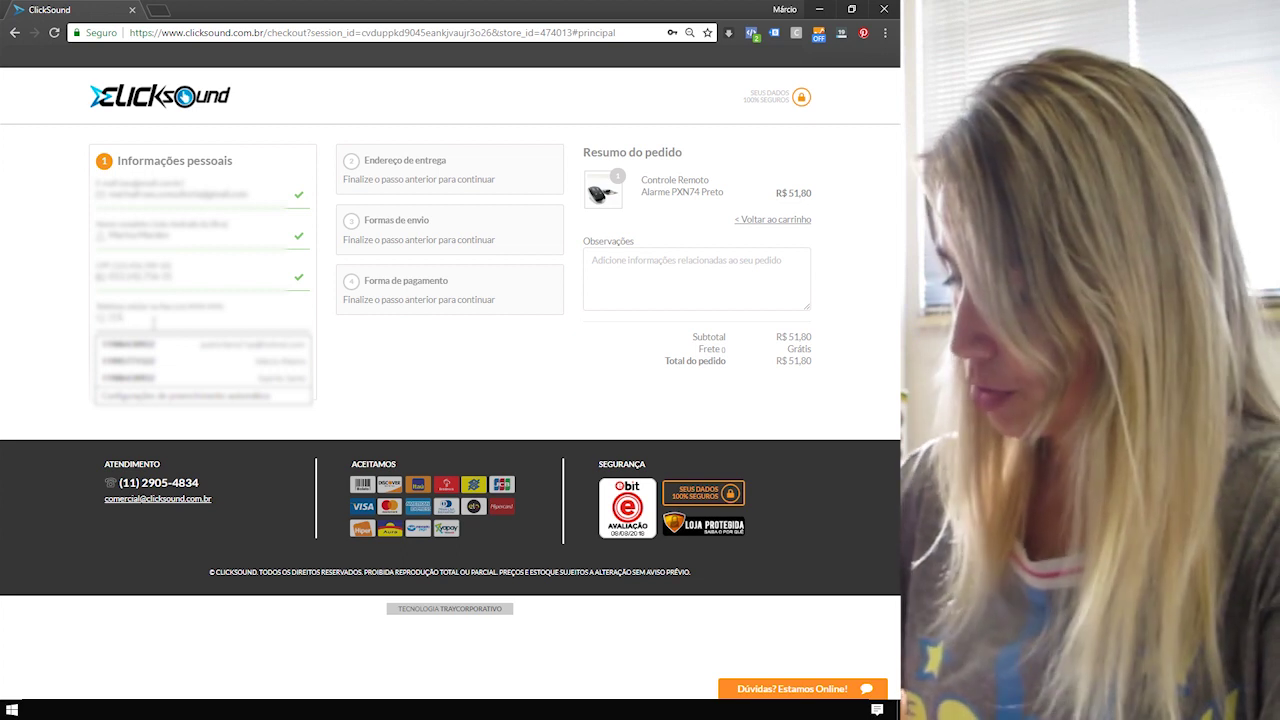
pyautogui.write('9964567')
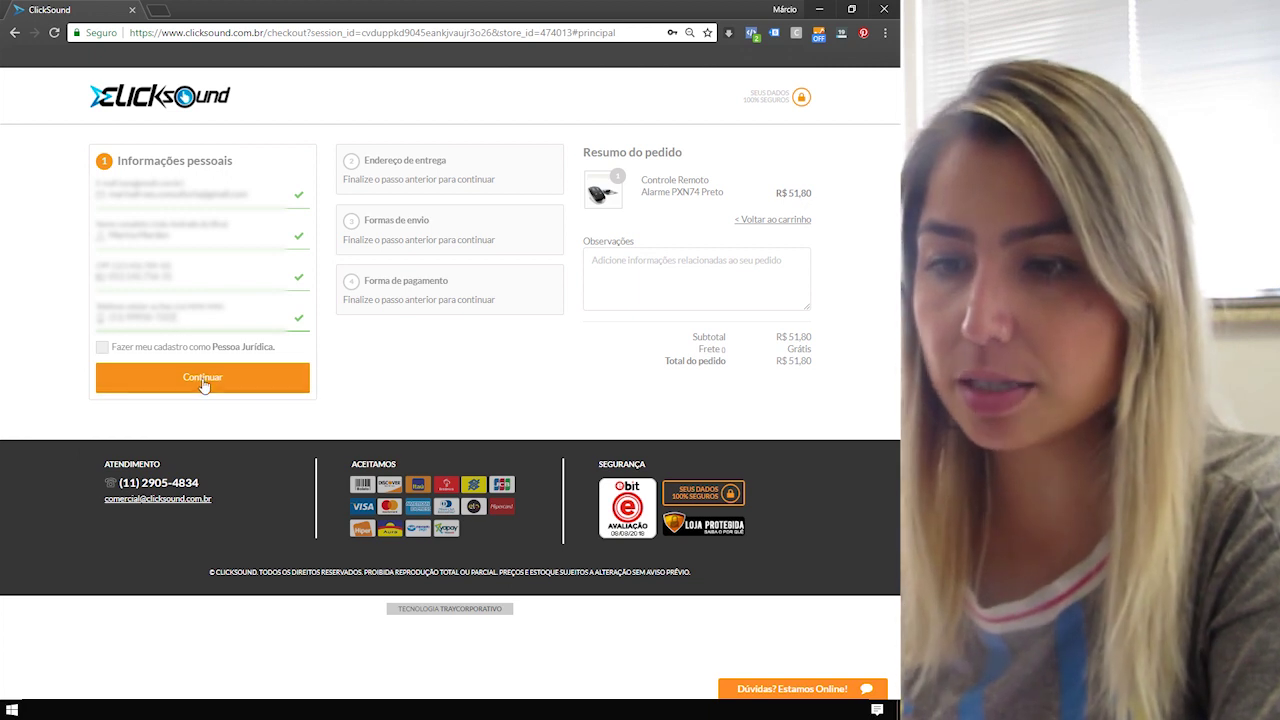
pyautogui.click(202, 382)
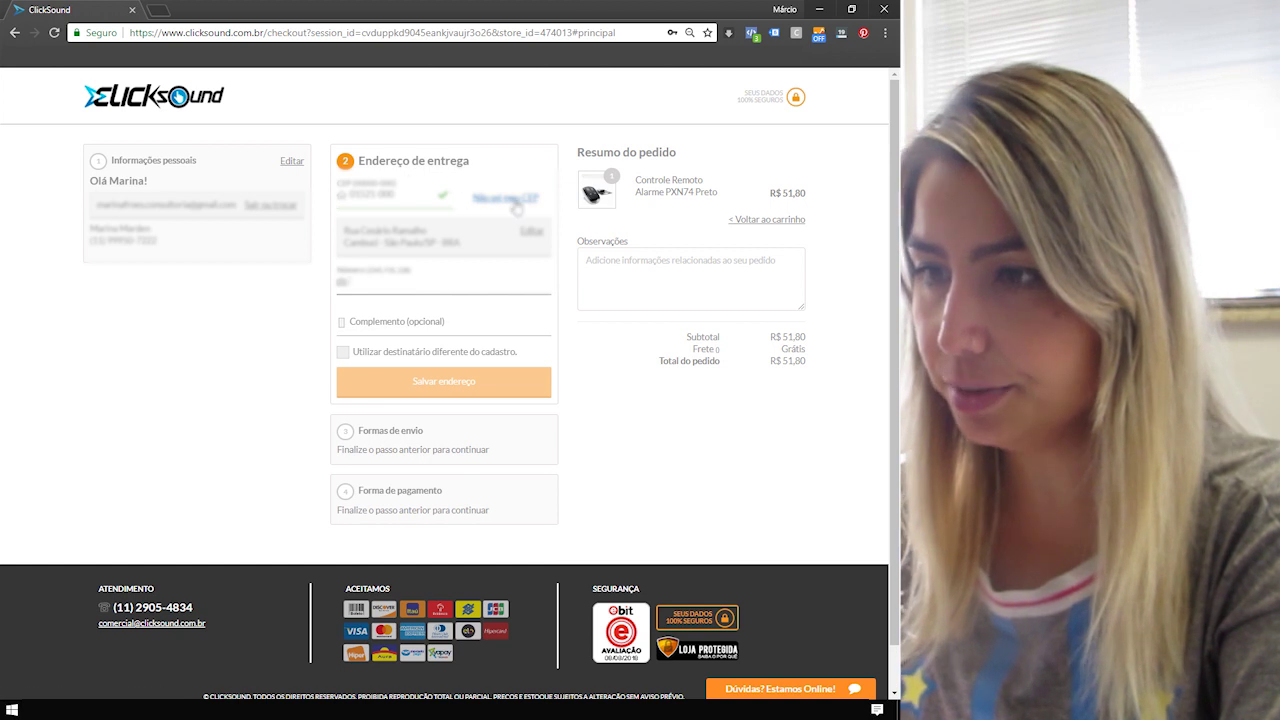
# Add the house number, save the address, and pick ClickSound Entregas (R$ 11,46, 2 business days).
pyautogui.click(421, 281)
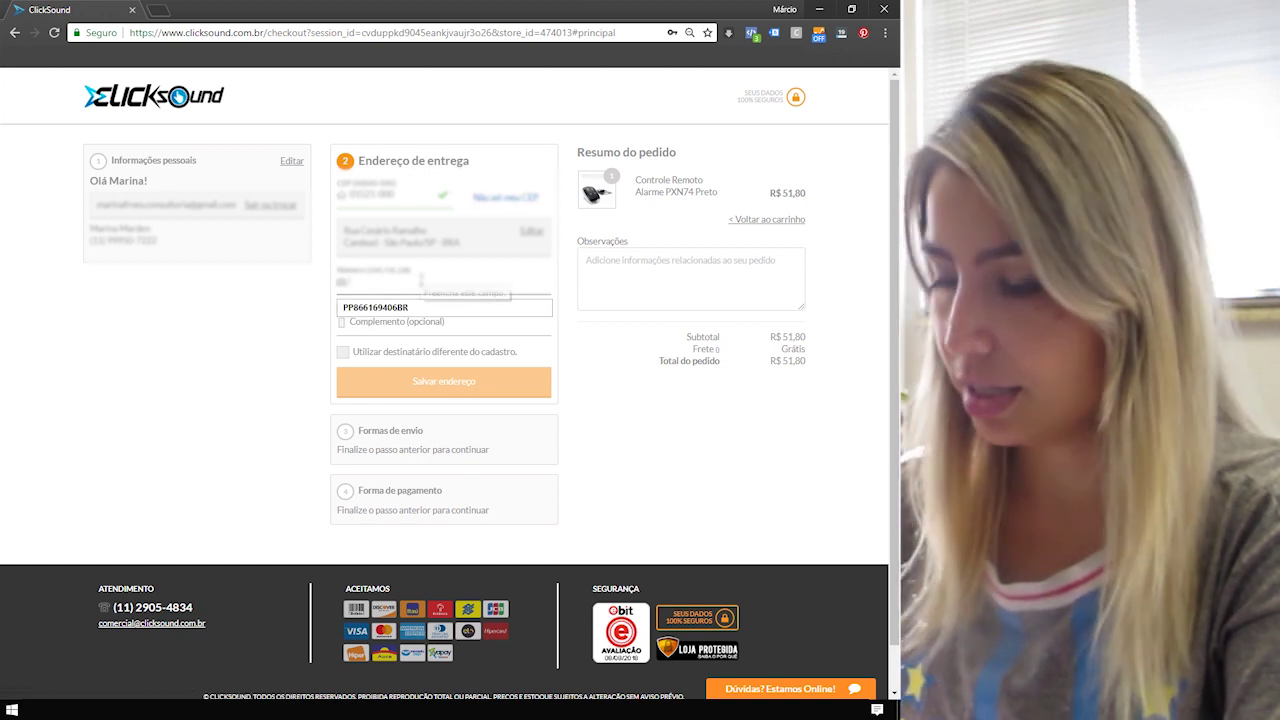
pyautogui.write('3')
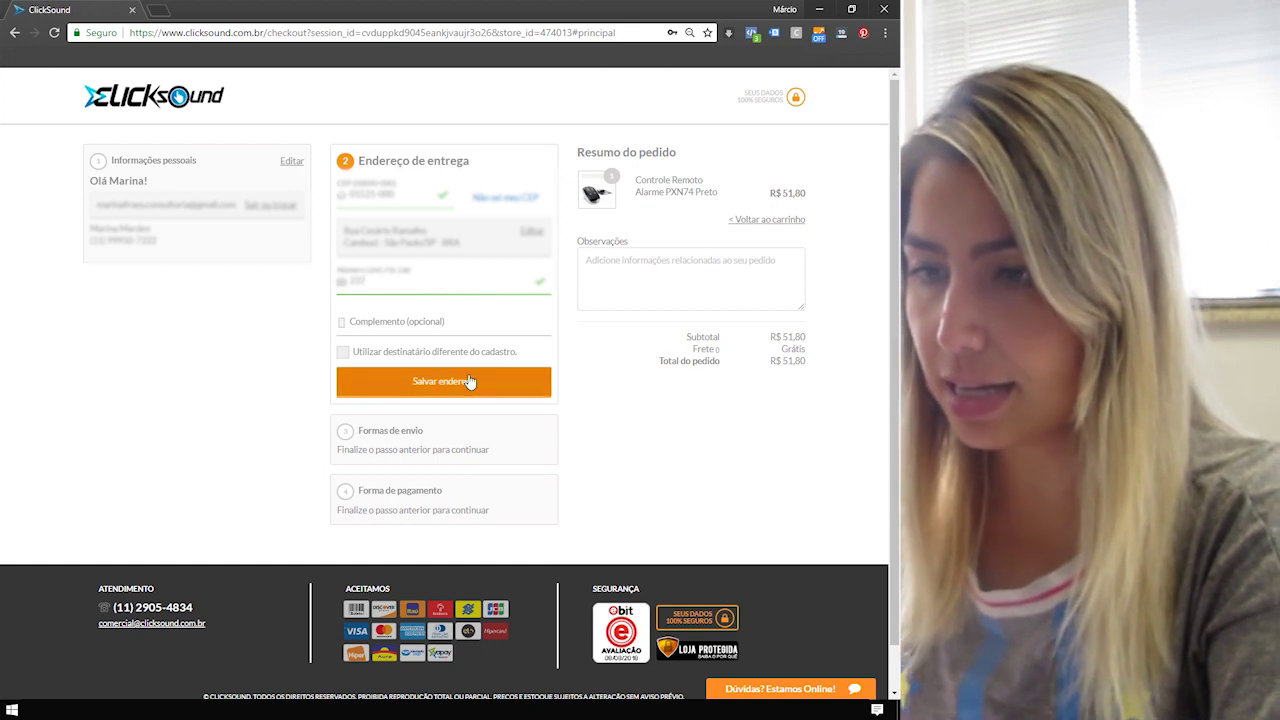
pyautogui.scroll(-1, 466, 379)
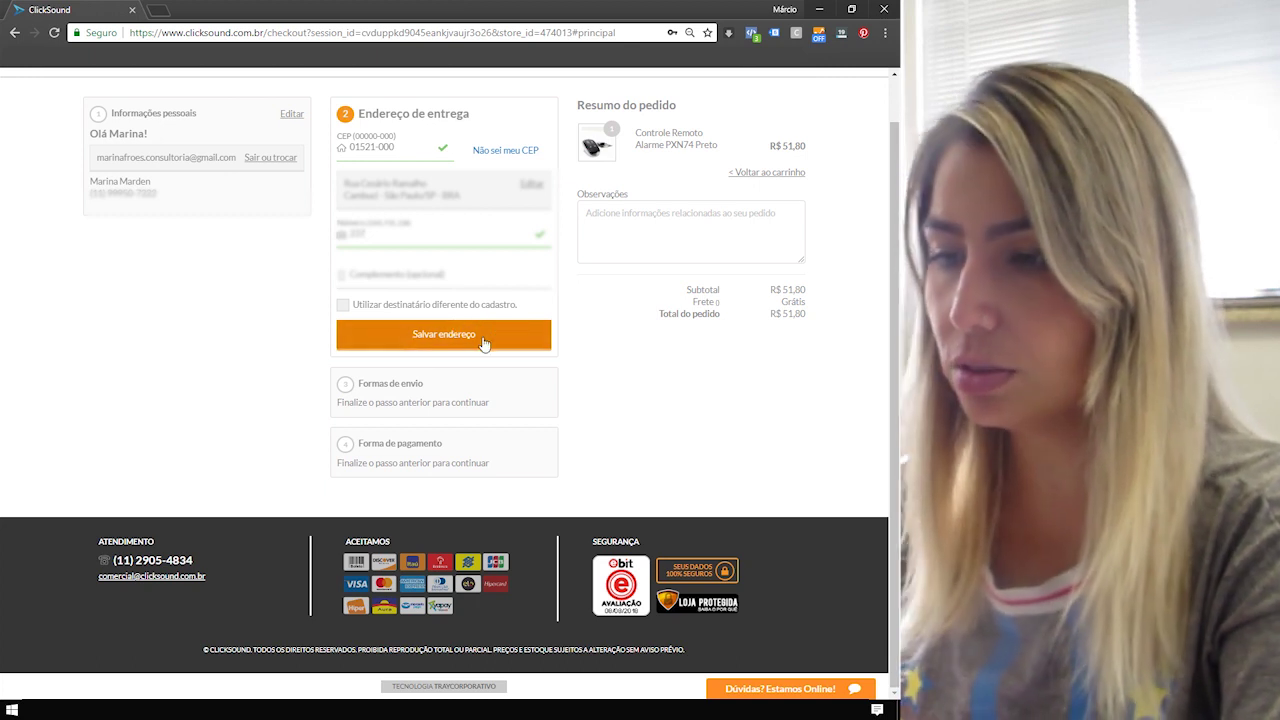
pyautogui.click(483, 343)
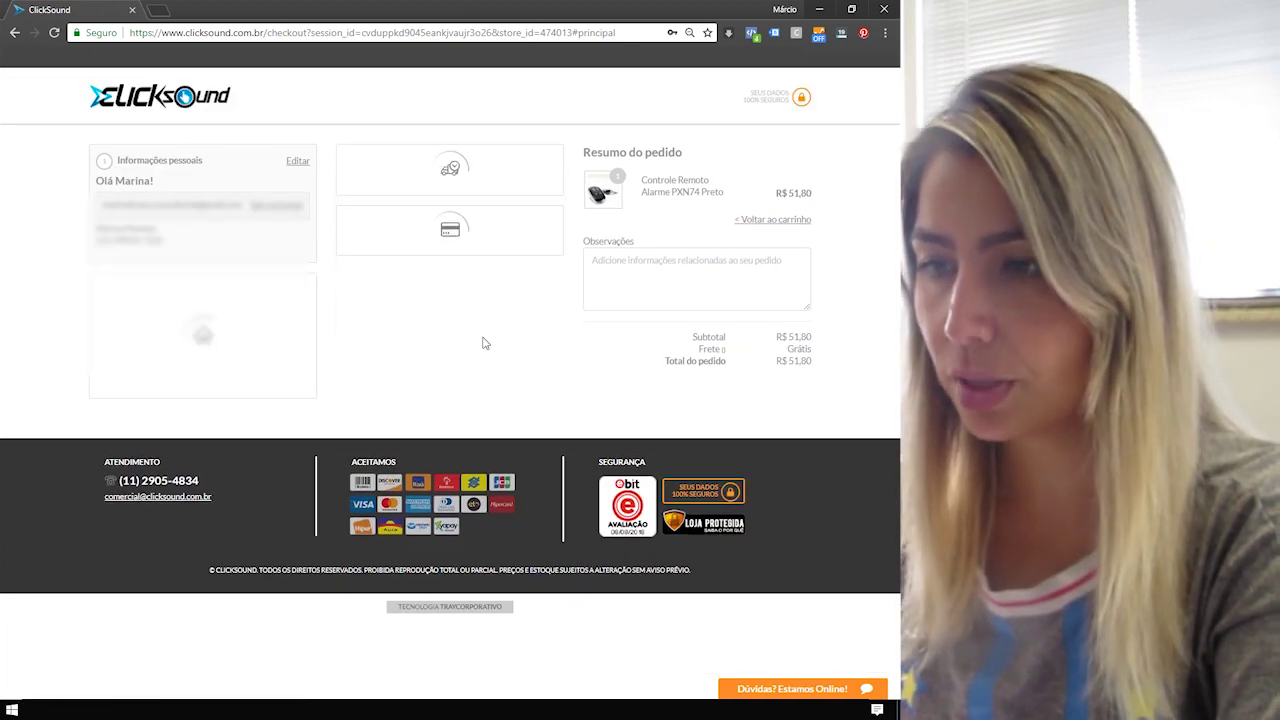
pyautogui.click(466, 351)
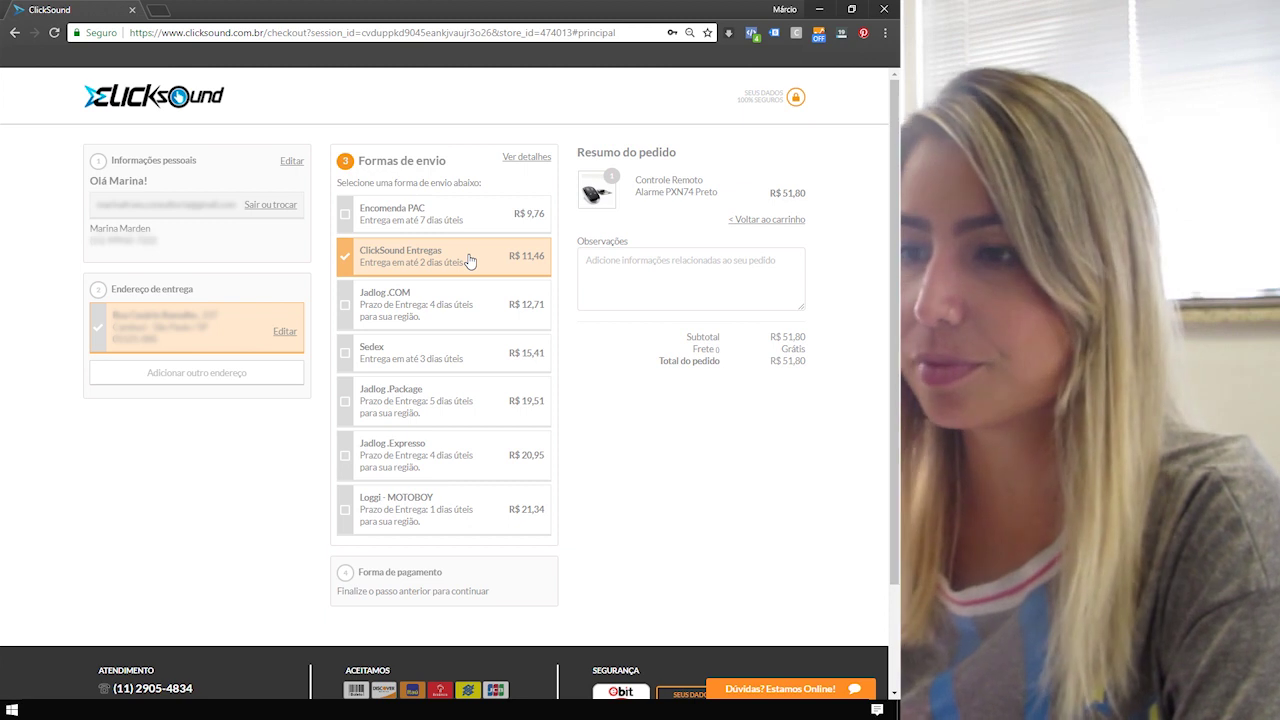
pyautogui.click(470, 261)
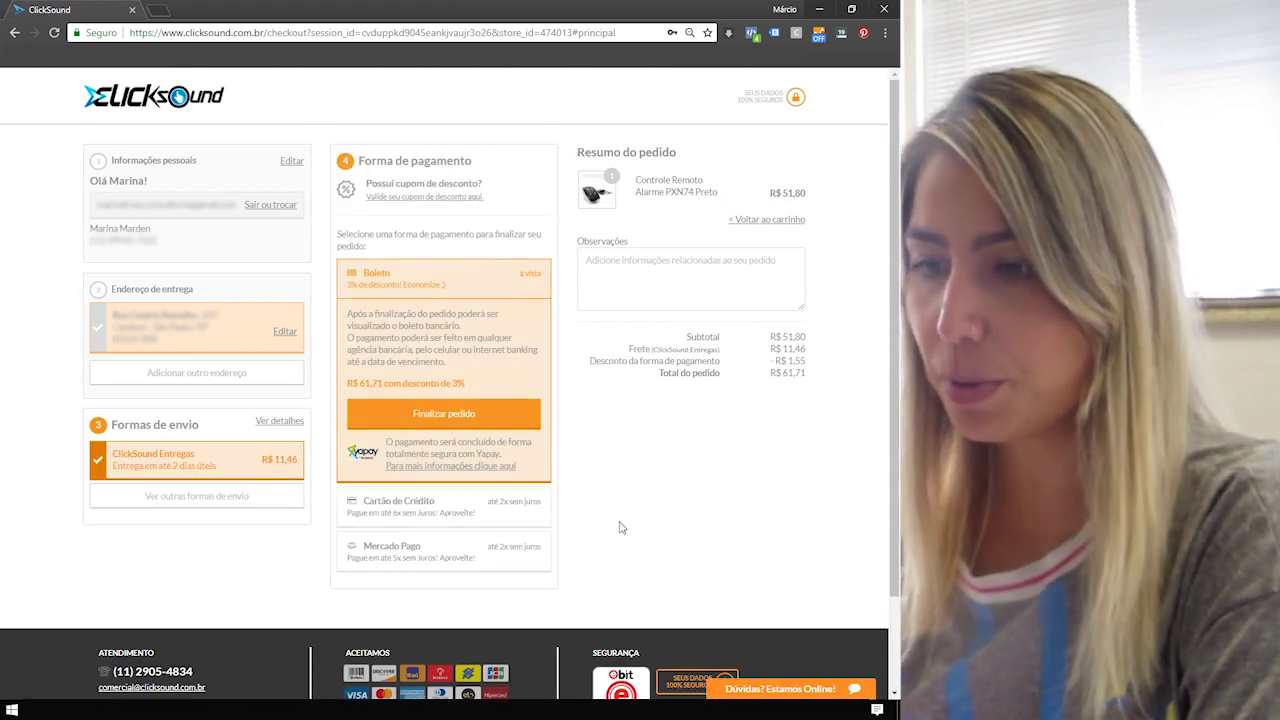
pyautogui.scroll(-1, 620, 528)
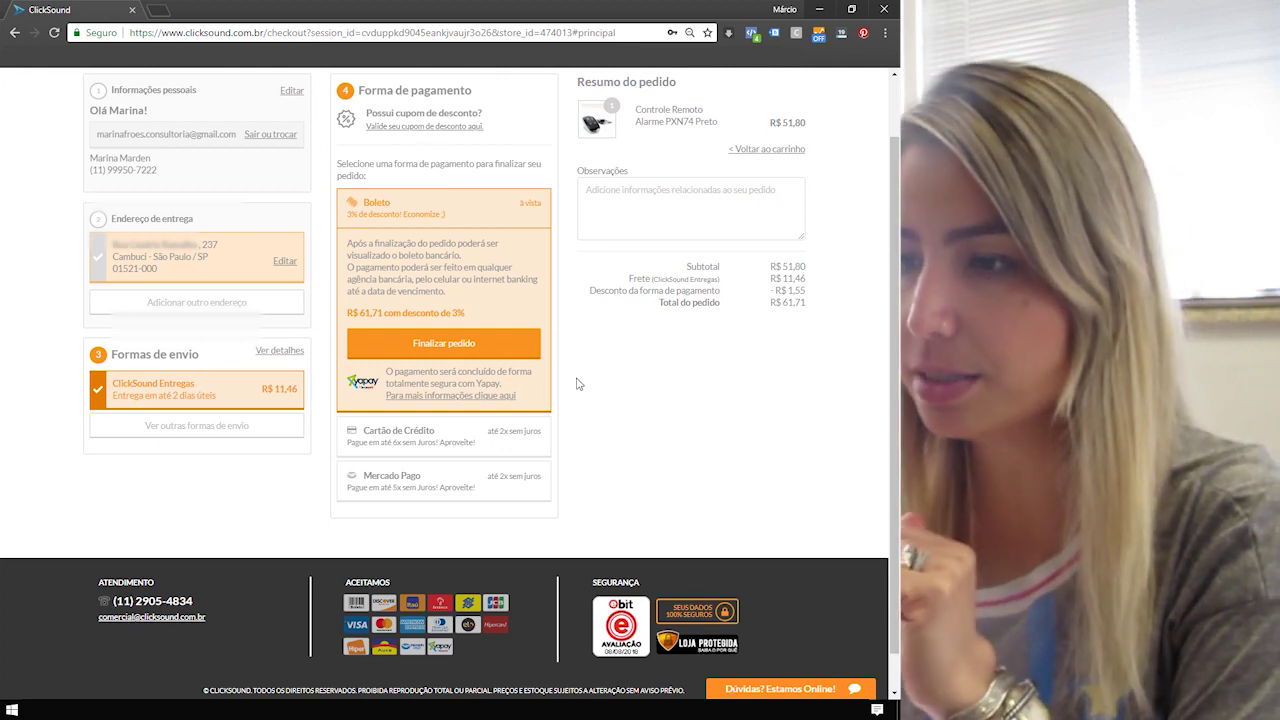
pyautogui.scroll(1, 631, 483)
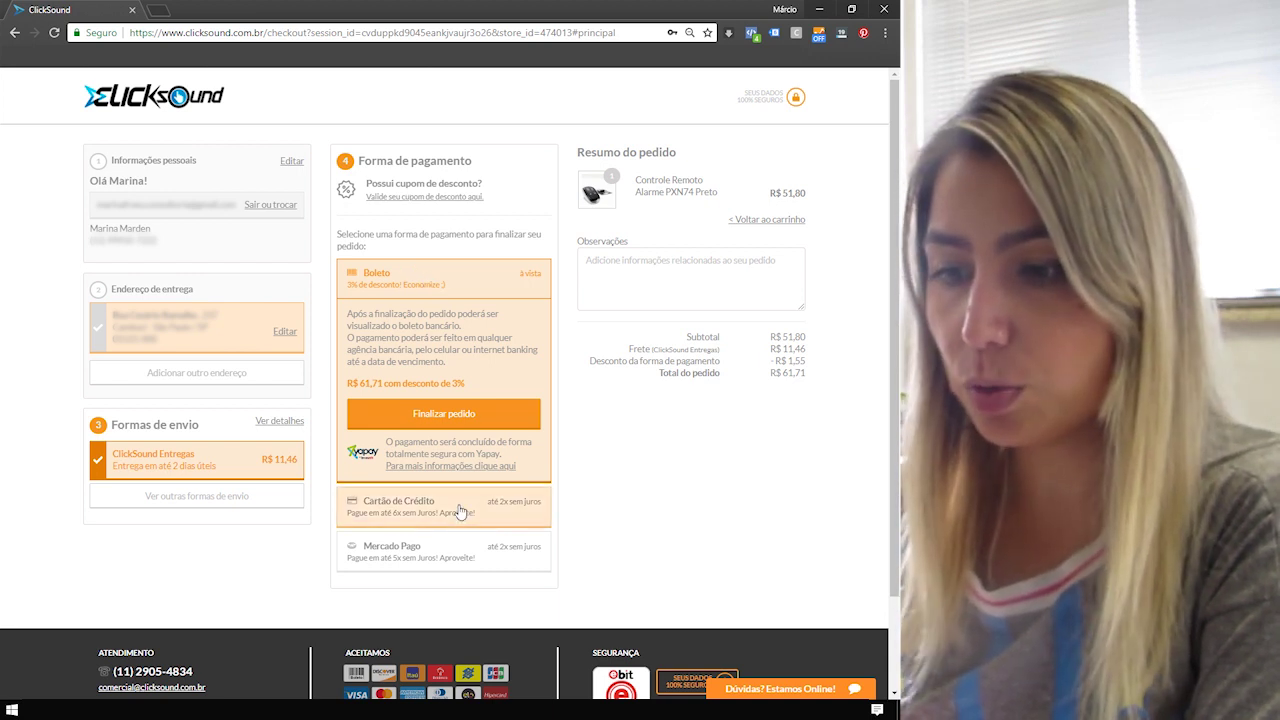
pyautogui.click(461, 514)
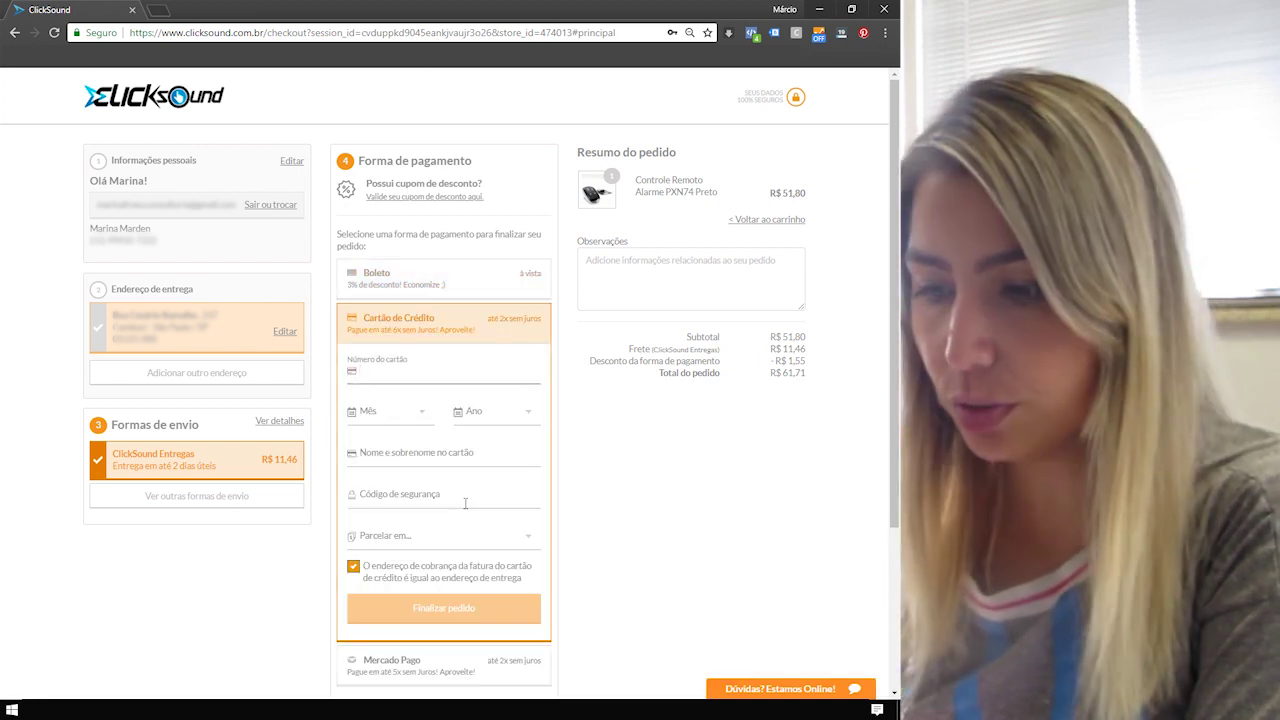
pyautogui.click(432, 677)
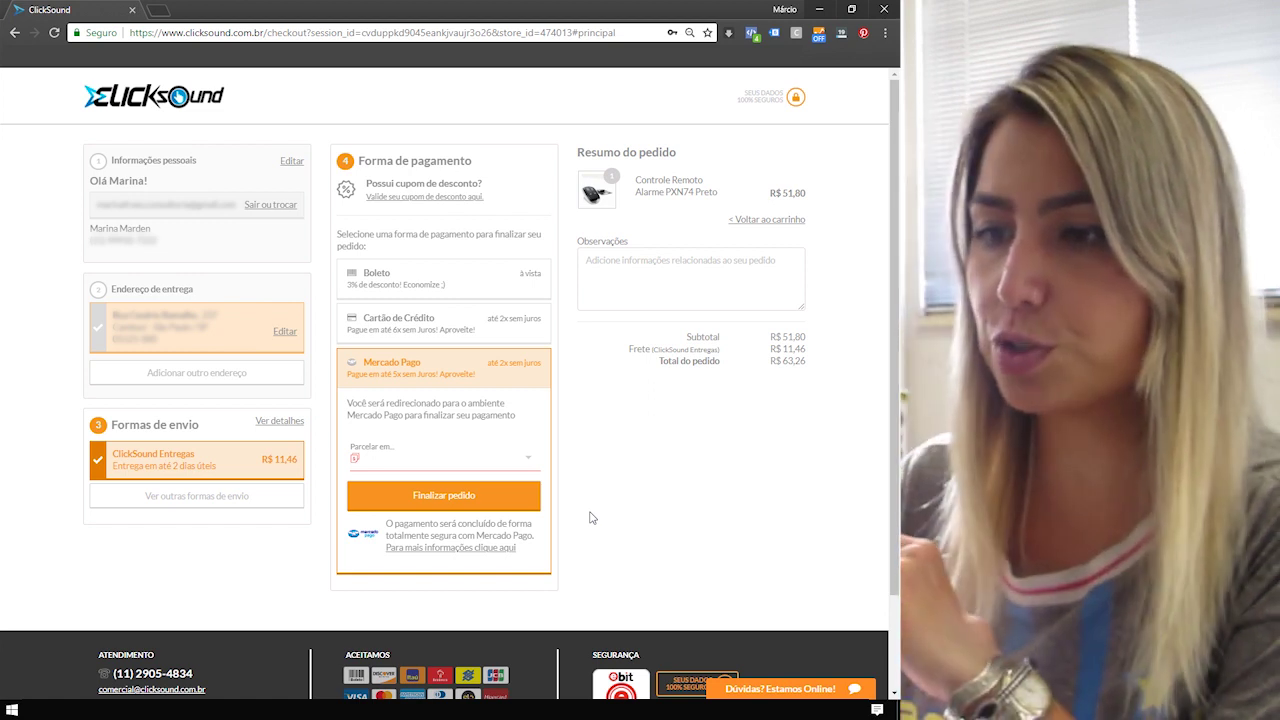
pyautogui.click(407, 271)
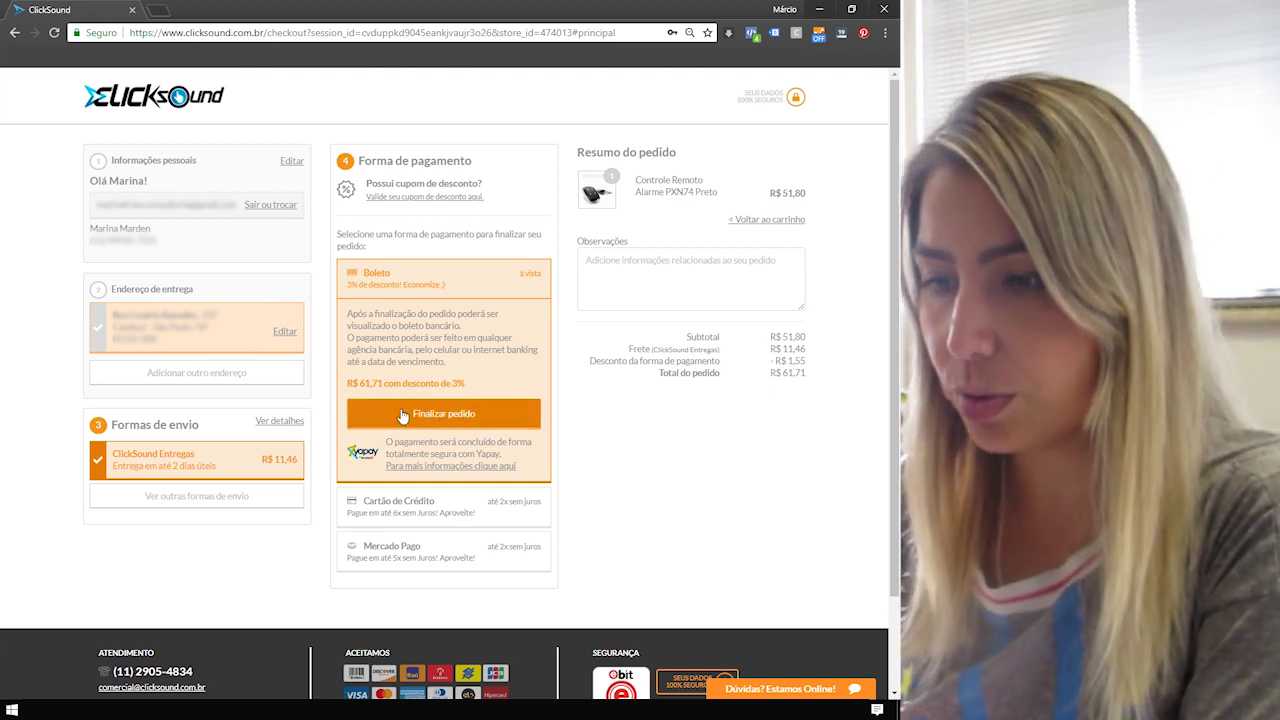
# Place the R$ 61,71 boleto order and select the Código de barras digits for copying.
pyautogui.click(403, 414)
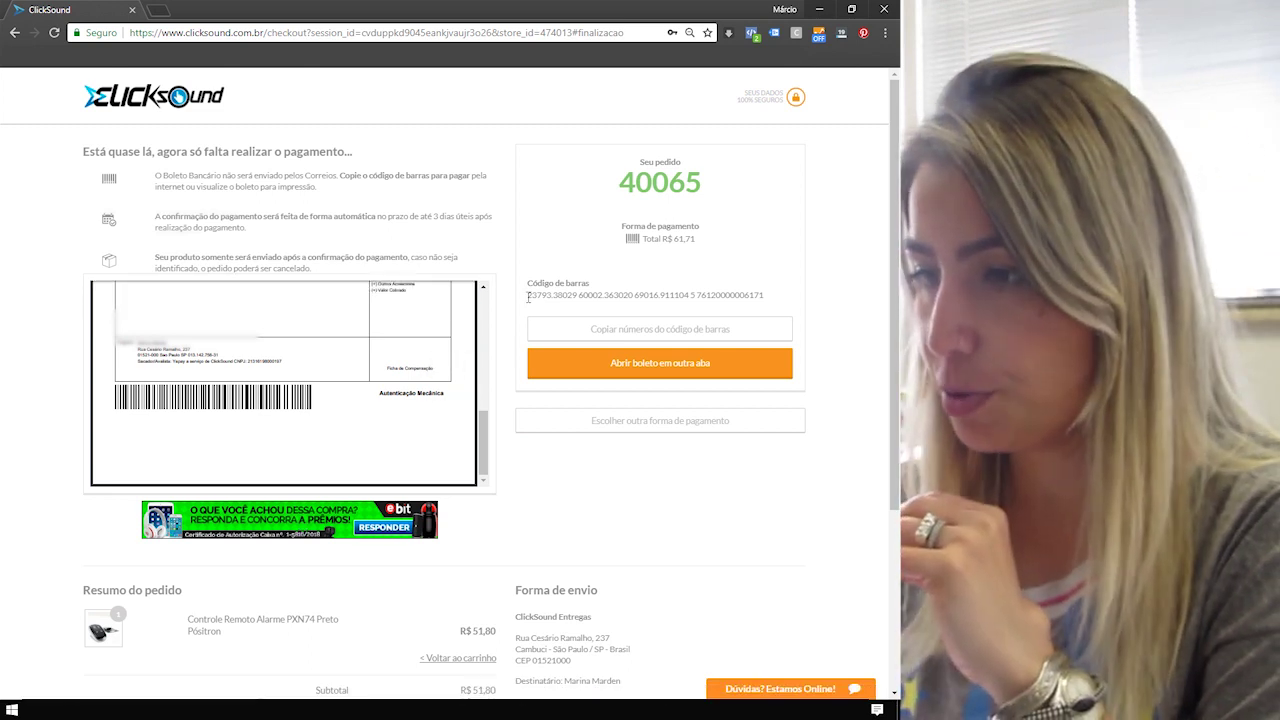
pyautogui.moveTo(528, 297); pyautogui.dragTo(775, 303)
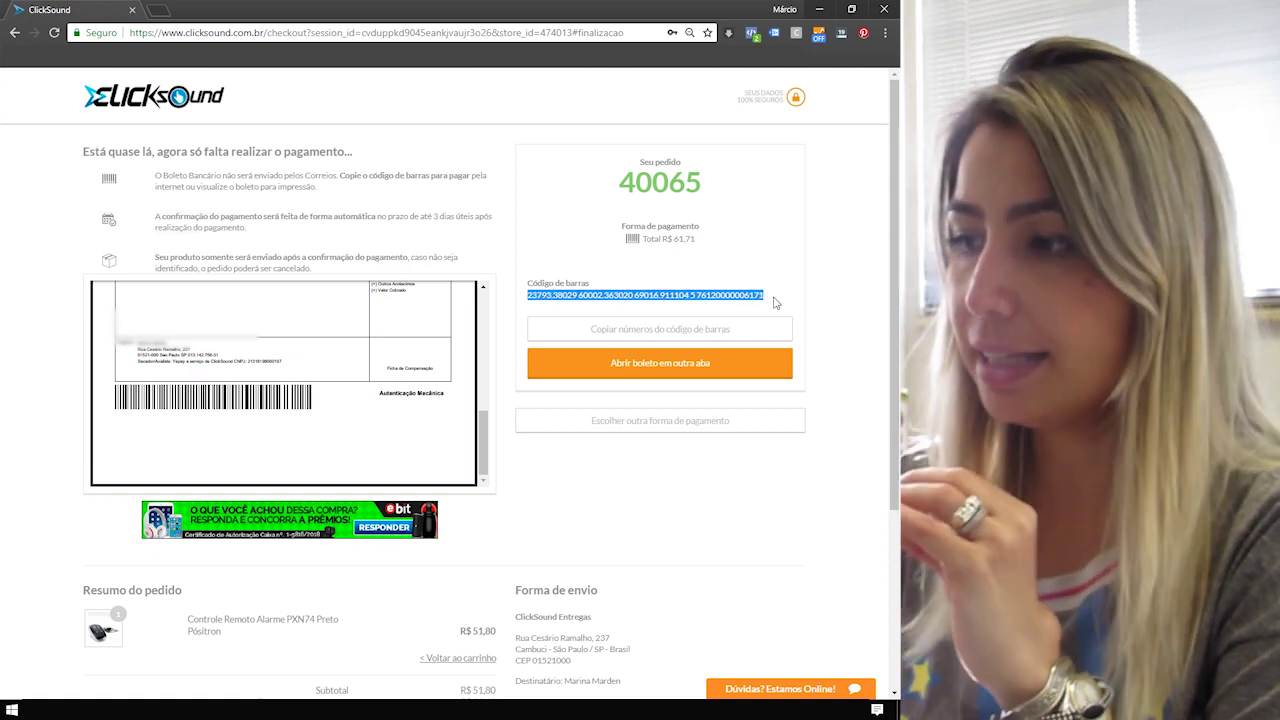